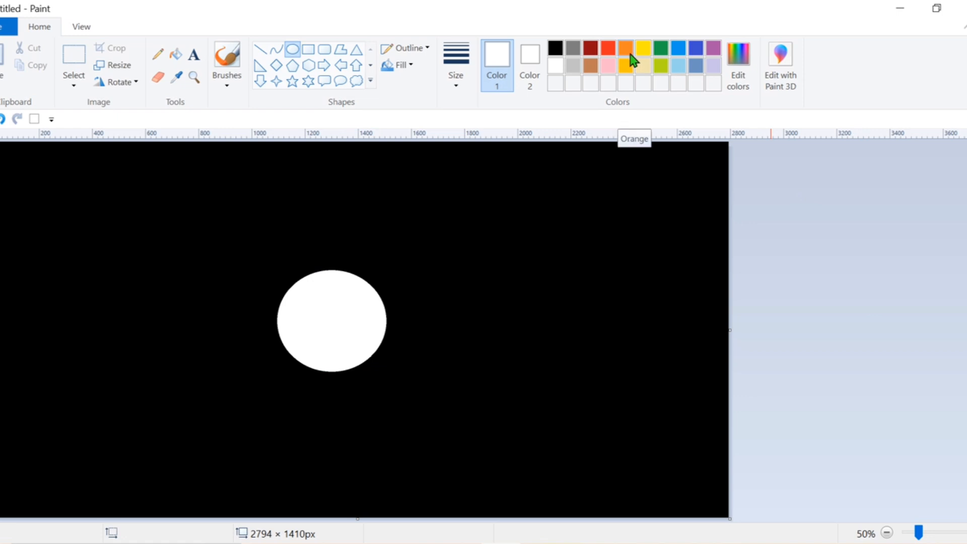
Step: Set both Color 1 and Color 2 to yellow and make the ellipse shape outlined without a fill
{"action": "left_click", "coordinate": [518, 55]}
{"action": "left_click", "coordinate": [643, 49]}
{"action": "left_click", "coordinate": [391, 71]}
{"action": "left_click", "coordinate": [403, 104]}
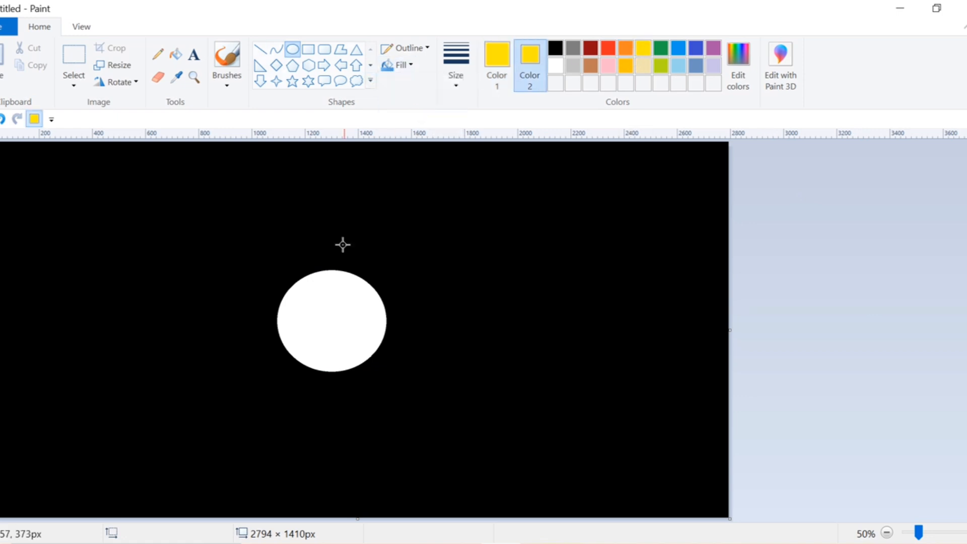
{"action": "left_click", "coordinate": [408, 47]}
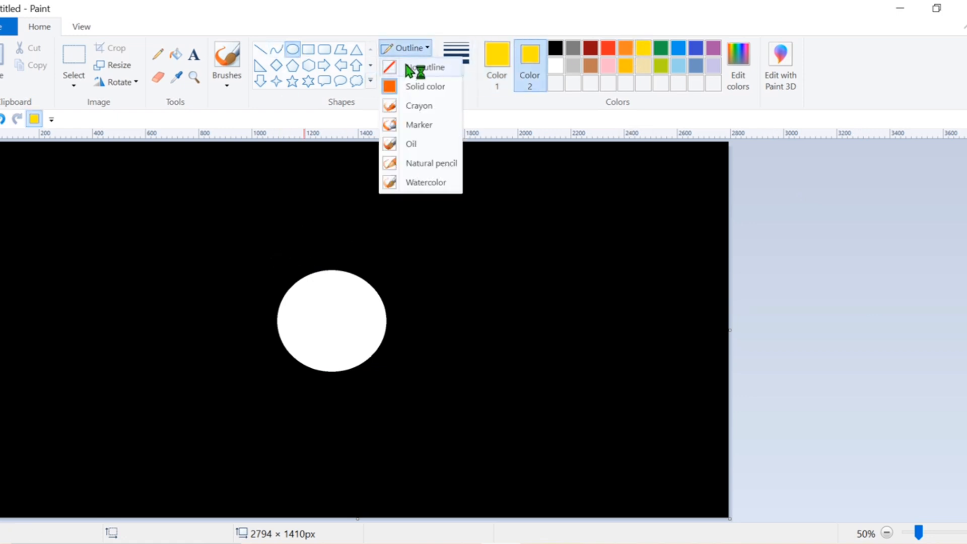
{"action": "left_click", "coordinate": [403, 67]}
Step: Draw a yellow ellipse outline about 695 × 641 px, centered around the white circle
{"action": "left_click_drag", "start_coordinate": [294, 284], "coordinate": [418, 390]}
{"action": "left_click_drag", "start_coordinate": [275, 318], "coordinate": [248, 319]}
{"action": "left_click_drag", "start_coordinate": [333, 391], "coordinate": [332, 406]}
{"action": "left_click_drag", "start_coordinate": [333, 253], "coordinate": [338, 237]}
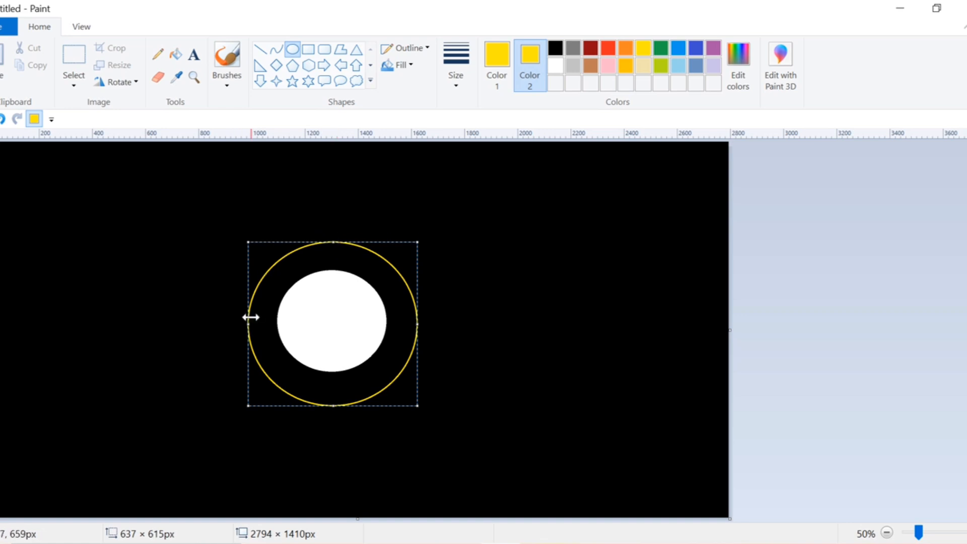
{"action": "left_click_drag", "start_coordinate": [250, 317], "coordinate": [240, 317]}
{"action": "left_click_drag", "start_coordinate": [415, 321], "coordinate": [424, 321]}
{"action": "left_click_drag", "start_coordinate": [339, 237], "coordinate": [339, 233]}
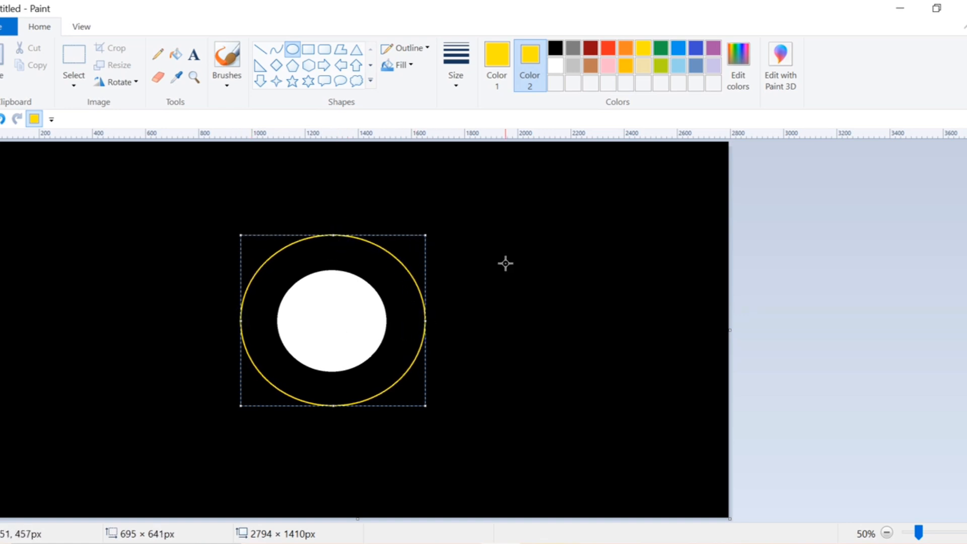
{"action": "left_click", "coordinate": [505, 261]}
Step: Draw an orange ellipse outline about 1009 × 917 px, centered around the yellow ellipse
{"action": "left_click", "coordinate": [497, 58]}
{"action": "left_click", "coordinate": [625, 48]}
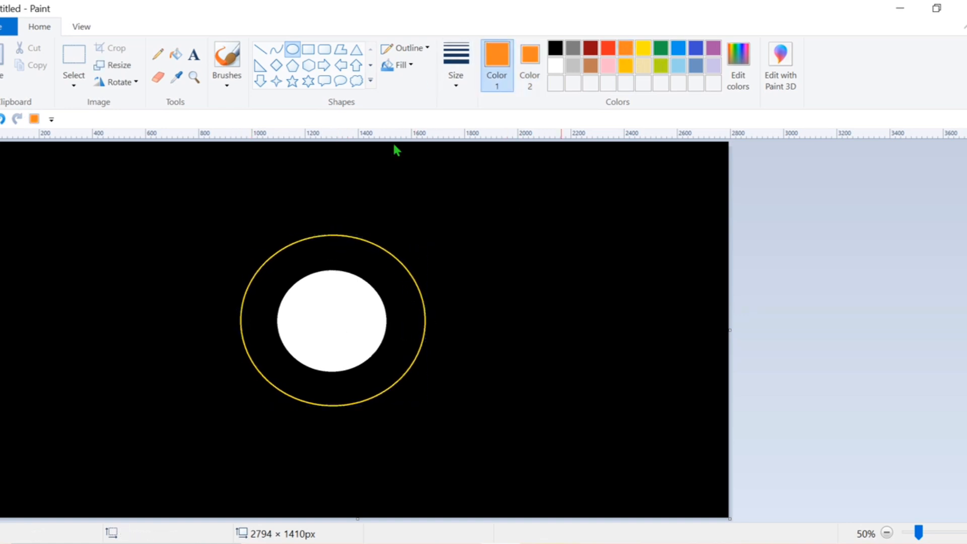
{"action": "left_click_drag", "start_coordinate": [246, 219], "coordinate": [466, 436]}
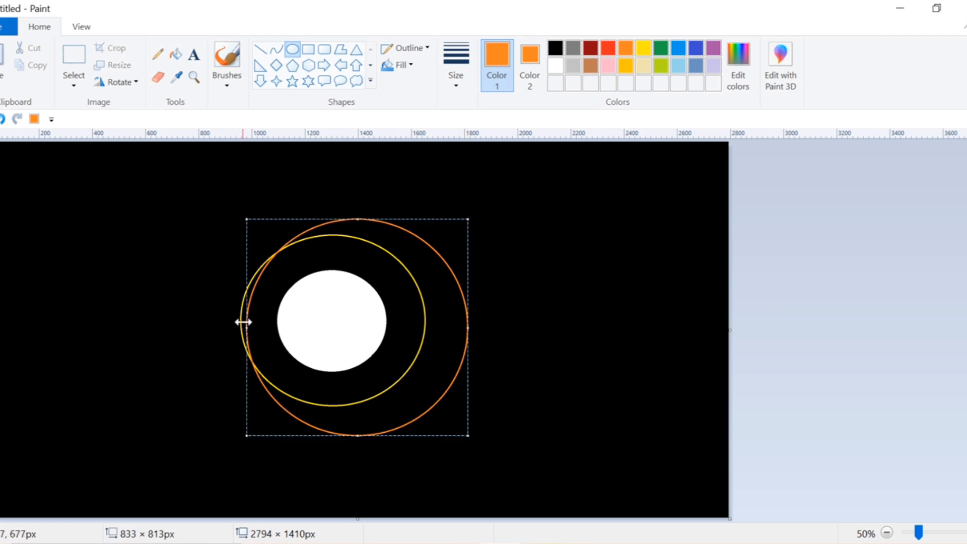
{"action": "left_click_drag", "start_coordinate": [245, 218], "coordinate": [200, 196]}
{"action": "left_click_drag", "start_coordinate": [326, 437], "coordinate": [330, 441]}
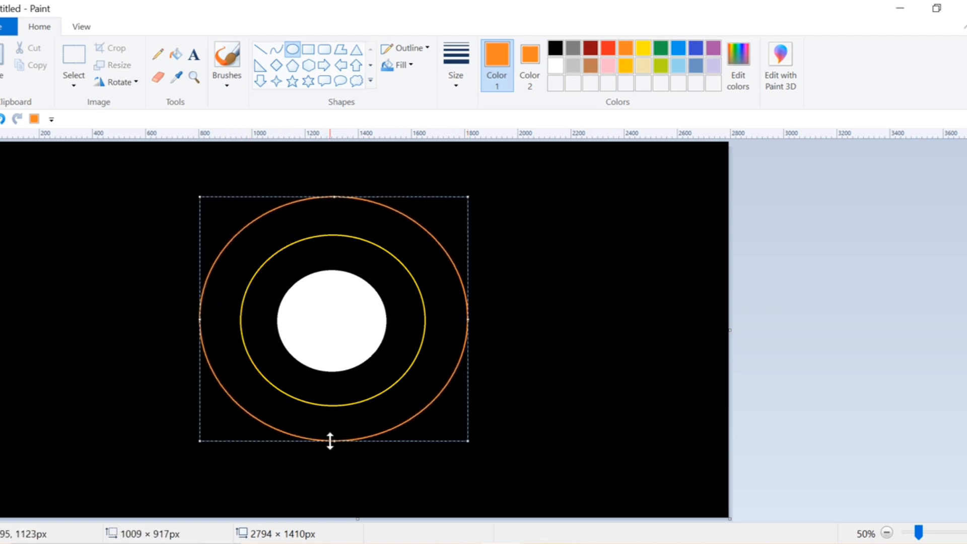
Step: Draw a dark red ellipse outline centered around the orange ellipse, leaving a ring between them
{"action": "left_click", "coordinate": [587, 53]}
{"action": "key", "text": "ctrl+z"}
{"action": "left_click", "coordinate": [571, 176]}
{"action": "left_click_drag", "start_coordinate": [202, 198], "coordinate": [501, 457]}
{"action": "left_click_drag", "start_coordinate": [202, 198], "coordinate": [169, 170]}
{"action": "left_click_drag", "start_coordinate": [342, 458], "coordinate": [339, 471]}
{"action": "left_click", "coordinate": [683, 174]}
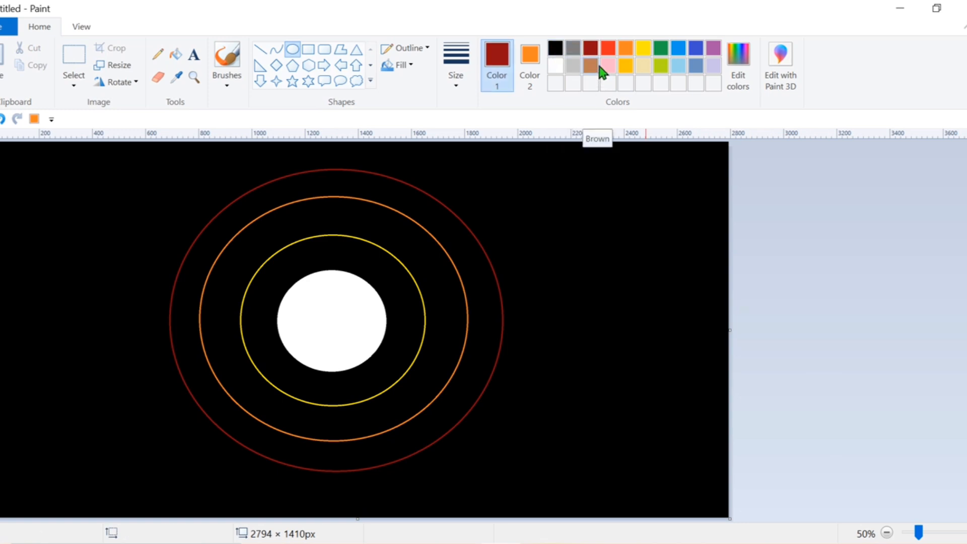
Step: Pick a custom dark red and draw the outermost ellipse outline, about 1523 px wide, from the canvas's upper edge to near its lower edge
{"action": "left_click", "coordinate": [738, 59]}
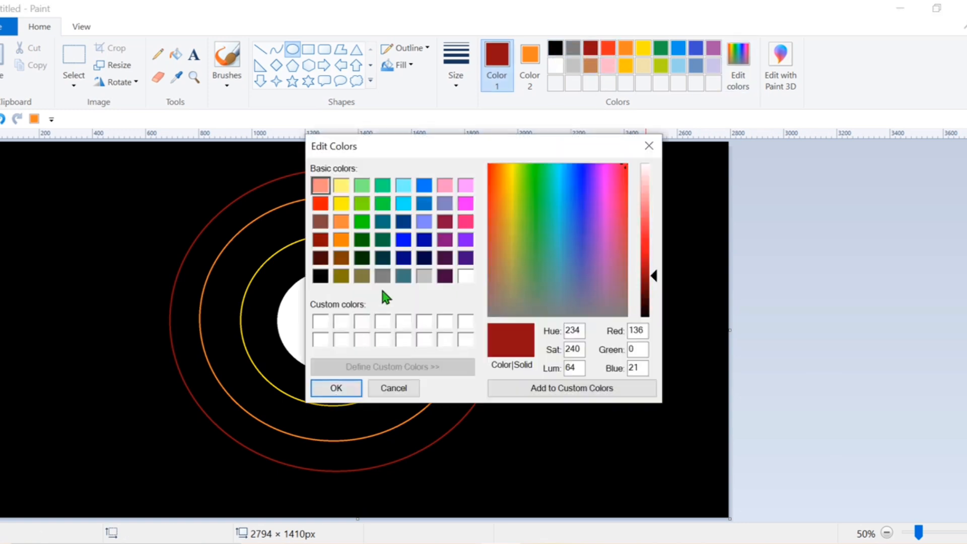
{"action": "left_click", "coordinate": [336, 387]}
{"action": "left_click_drag", "start_coordinate": [201, 180], "coordinate": [131, 144]}
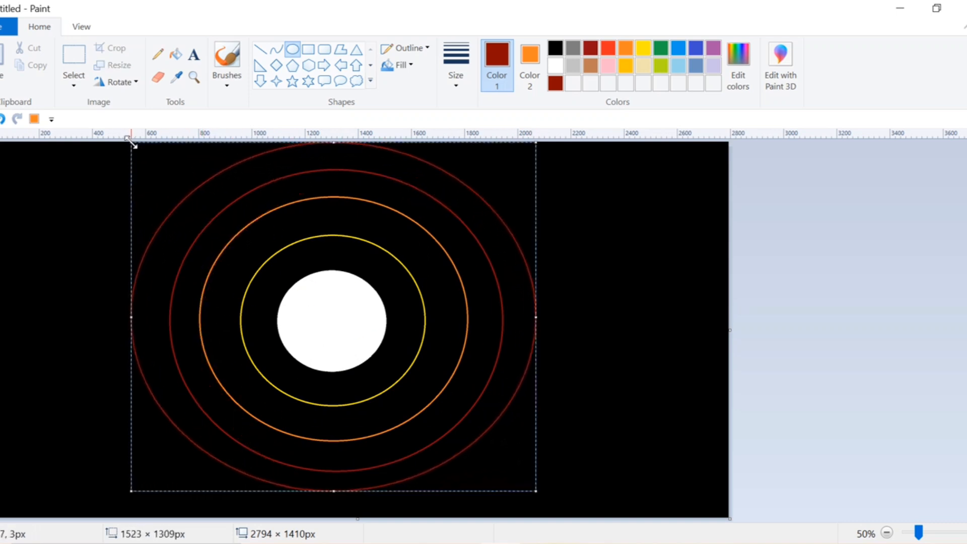
{"action": "left_click_drag", "start_coordinate": [331, 491], "coordinate": [335, 505]}
{"action": "left_click", "coordinate": [915, 426]}
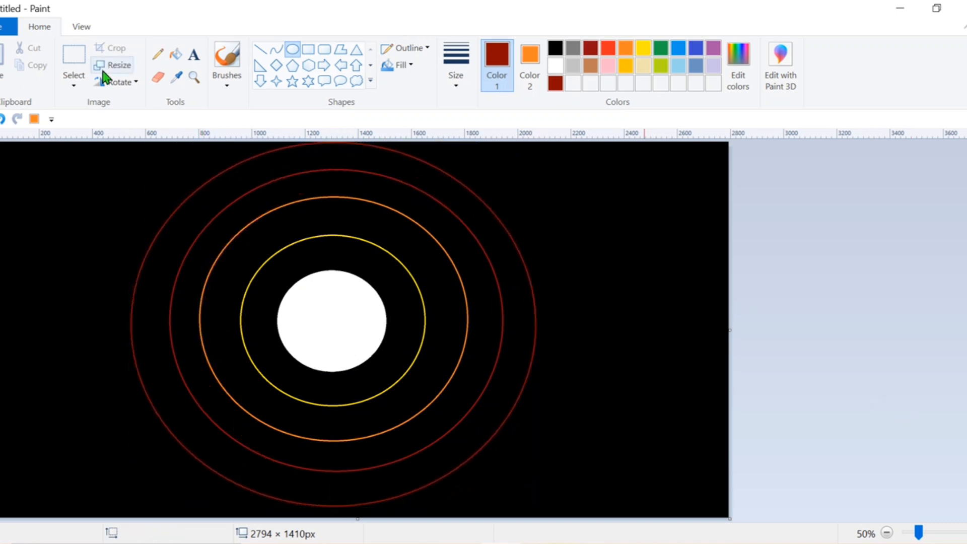
Step: Fill the four rings from the outside inward with custom dark red, red, orange and yellow
{"action": "left_click", "coordinate": [182, 53]}
{"action": "left_click", "coordinate": [430, 171]}
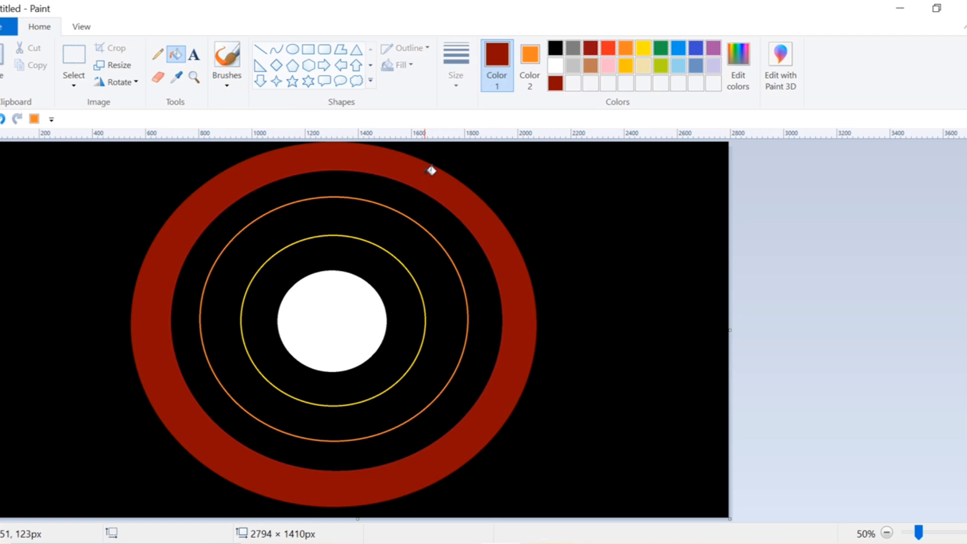
{"action": "left_click", "coordinate": [429, 204]}
{"action": "key", "text": "ctrl+z"}
{"action": "left_click", "coordinate": [339, 185]}
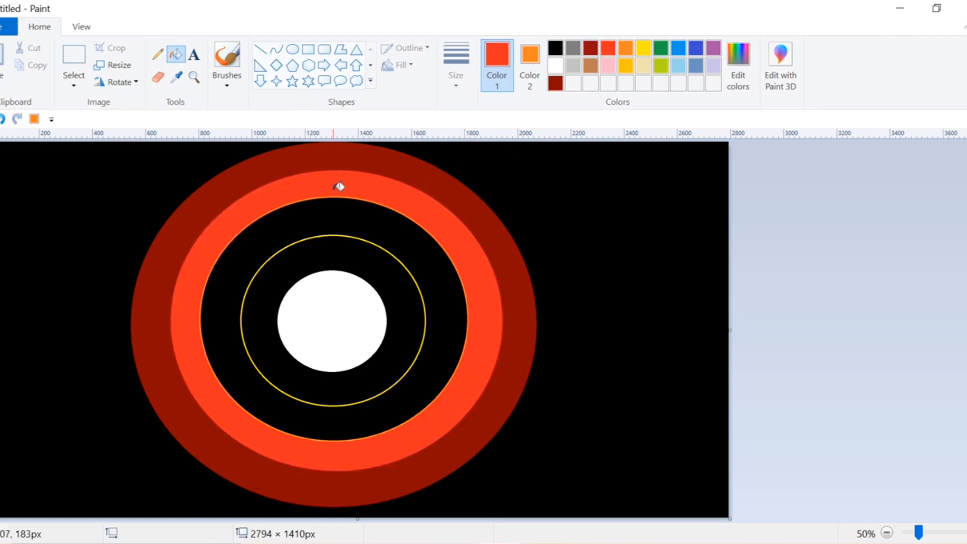
{"action": "left_click", "coordinate": [626, 49]}
{"action": "left_click", "coordinate": [350, 218]}
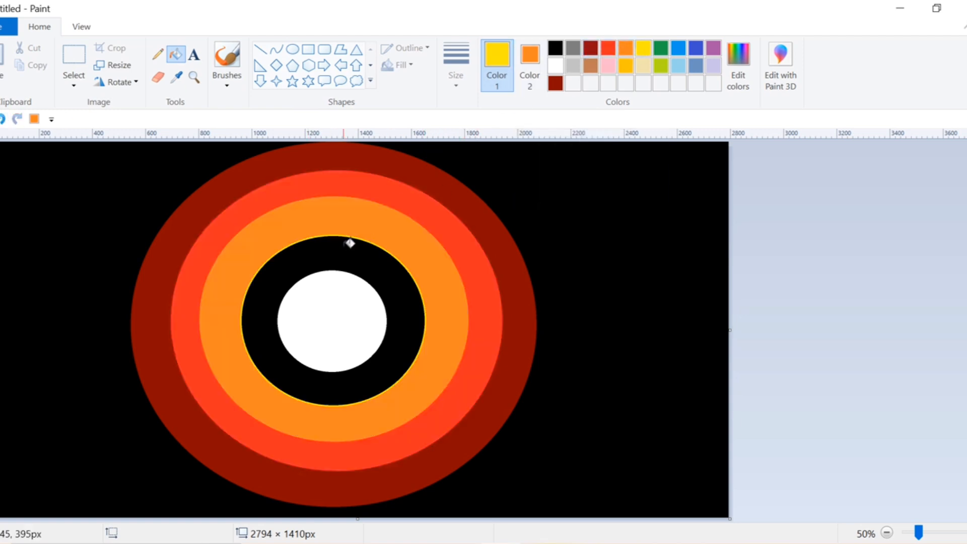
{"action": "left_click", "coordinate": [350, 244]}
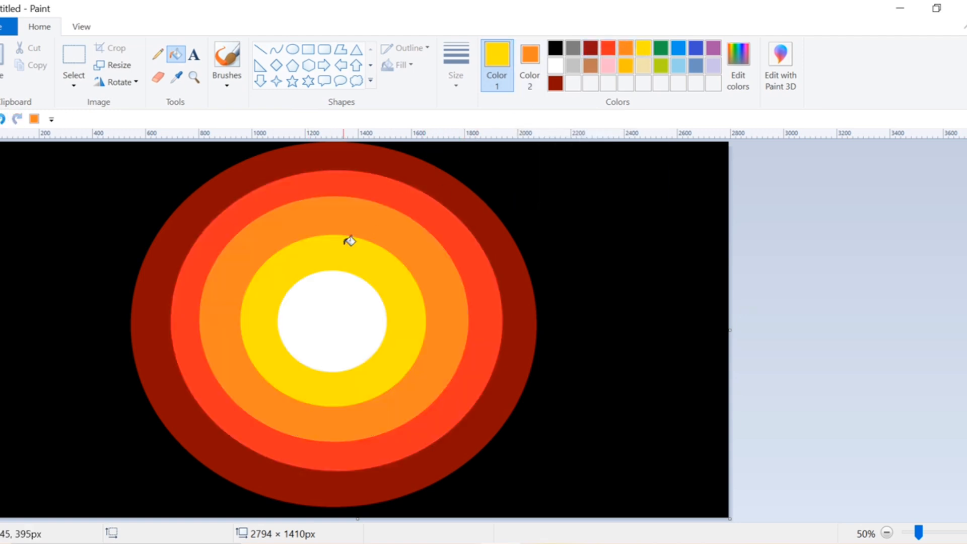
Step: Choose a textured brush and paint white strokes around the white circle's edge, over the inner part of the yellow ring
{"action": "left_click", "coordinate": [229, 86]}
{"action": "left_click", "coordinate": [258, 107]}
{"action": "left_click", "coordinate": [555, 66]}
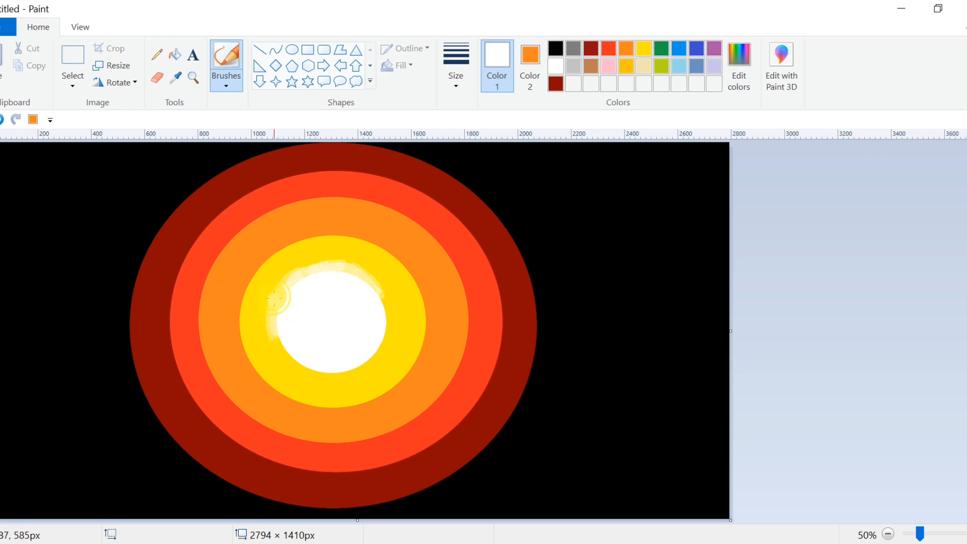
{"action": "mouse_move", "coordinate": [285, 349]}
{"action": "left_mouse_down"}
{"action": "mouse_move", "coordinate": [316, 377]}
{"action": "mouse_move", "coordinate": [352, 372]}
{"action": "mouse_move", "coordinate": [378, 292]}
{"action": "mouse_move", "coordinate": [388, 348]}
{"action": "mouse_move", "coordinate": [335, 263]}
{"action": "mouse_move", "coordinate": [293, 279]}
{"action": "mouse_move", "coordinate": [283, 349]}
{"action": "mouse_move", "coordinate": [386, 352]}
{"action": "mouse_move", "coordinate": [334, 273]}
{"action": "left_mouse_up"}
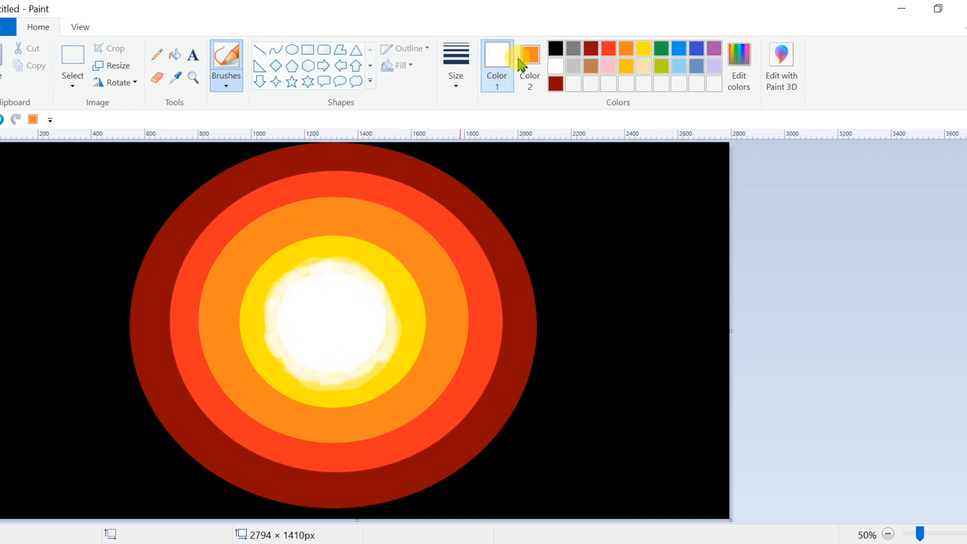
Step: Brush yellow strokes all around the yellow ring's outer edge, overlapping the orange ring
{"action": "left_click", "coordinate": [644, 49]}
{"action": "mouse_move", "coordinate": [308, 222]}
{"action": "left_mouse_down"}
{"action": "mouse_move", "coordinate": [326, 232]}
{"action": "mouse_move", "coordinate": [268, 254]}
{"action": "mouse_move", "coordinate": [398, 256]}
{"action": "mouse_move", "coordinate": [318, 241]}
{"action": "mouse_move", "coordinate": [349, 230]}
{"action": "mouse_move", "coordinate": [433, 301]}
{"action": "mouse_move", "coordinate": [409, 270]}
{"action": "mouse_move", "coordinate": [428, 302]}
{"action": "mouse_move", "coordinate": [359, 246]}
{"action": "mouse_move", "coordinate": [437, 322]}
{"action": "mouse_move", "coordinate": [407, 391]}
{"action": "left_mouse_up"}
{"action": "left_click", "coordinate": [2, 120]}
{"action": "mouse_move", "coordinate": [294, 233]}
{"action": "left_mouse_down"}
{"action": "mouse_move", "coordinate": [388, 253]}
{"action": "mouse_move", "coordinate": [312, 231]}
{"action": "mouse_move", "coordinate": [255, 262]}
{"action": "mouse_move", "coordinate": [238, 319]}
{"action": "mouse_move", "coordinate": [270, 241]}
{"action": "mouse_move", "coordinate": [355, 226]}
{"action": "mouse_move", "coordinate": [427, 297]}
{"action": "mouse_move", "coordinate": [401, 258]}
{"action": "mouse_move", "coordinate": [438, 342]}
{"action": "mouse_move", "coordinate": [419, 365]}
{"action": "mouse_move", "coordinate": [428, 290]}
{"action": "mouse_move", "coordinate": [407, 378]}
{"action": "mouse_move", "coordinate": [435, 352]}
{"action": "mouse_move", "coordinate": [366, 413]}
{"action": "mouse_move", "coordinate": [301, 410]}
{"action": "mouse_move", "coordinate": [390, 396]}
{"action": "left_mouse_up"}
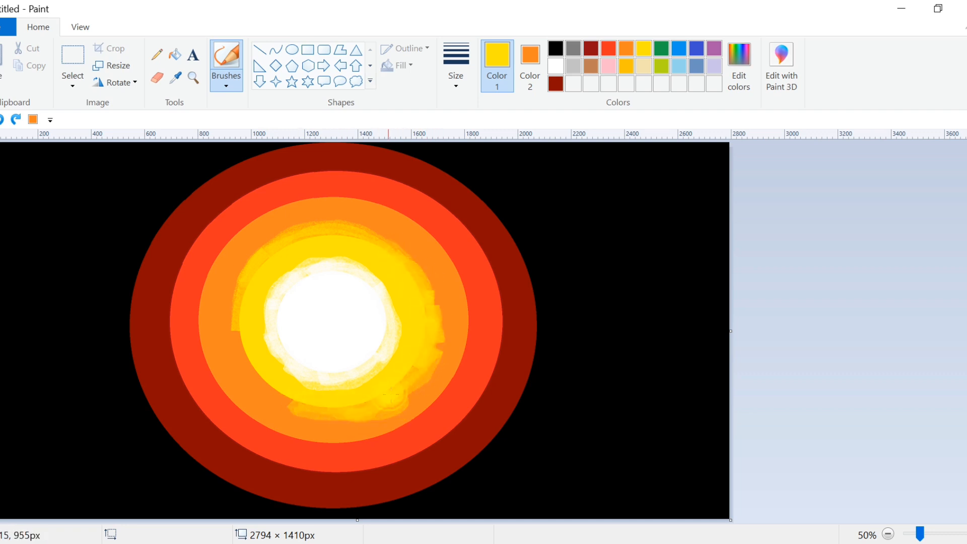
{"action": "mouse_move", "coordinate": [256, 359]}
{"action": "left_mouse_down"}
{"action": "mouse_move", "coordinate": [233, 326]}
{"action": "mouse_move", "coordinate": [260, 383]}
{"action": "mouse_move", "coordinate": [230, 344]}
{"action": "mouse_move", "coordinate": [292, 409]}
{"action": "left_mouse_up"}
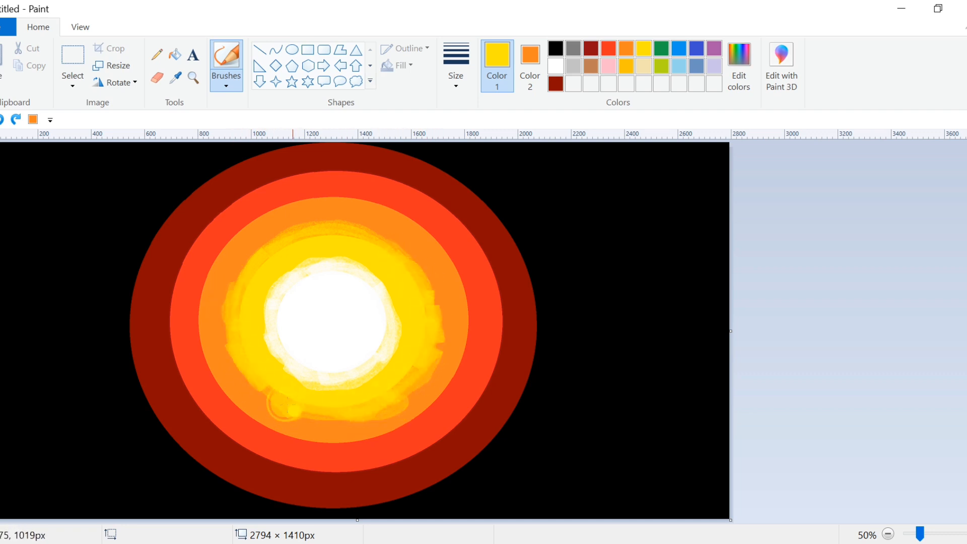
Step: Brush orange strokes all around the orange ring's outer edge, overlapping the red ring
{"action": "left_click", "coordinate": [624, 50]}
{"action": "mouse_move", "coordinate": [282, 202]}
{"action": "left_mouse_down"}
{"action": "mouse_move", "coordinate": [259, 209]}
{"action": "mouse_move", "coordinate": [373, 198]}
{"action": "mouse_move", "coordinate": [335, 189]}
{"action": "mouse_move", "coordinate": [294, 193]}
{"action": "mouse_move", "coordinate": [403, 209]}
{"action": "mouse_move", "coordinate": [383, 203]}
{"action": "mouse_move", "coordinate": [438, 228]}
{"action": "mouse_move", "coordinate": [462, 272]}
{"action": "left_mouse_up"}
{"action": "mouse_move", "coordinate": [403, 411]}
{"action": "left_mouse_down"}
{"action": "mouse_move", "coordinate": [366, 443]}
{"action": "mouse_move", "coordinate": [345, 441]}
{"action": "mouse_move", "coordinate": [426, 414]}
{"action": "mouse_move", "coordinate": [468, 365]}
{"action": "mouse_move", "coordinate": [479, 330]}
{"action": "mouse_move", "coordinate": [465, 341]}
{"action": "mouse_move", "coordinate": [466, 358]}
{"action": "mouse_move", "coordinate": [479, 354]}
{"action": "mouse_move", "coordinate": [474, 291]}
{"action": "left_mouse_up"}
{"action": "mouse_move", "coordinate": [279, 204]}
{"action": "left_mouse_down"}
{"action": "mouse_move", "coordinate": [244, 221]}
{"action": "mouse_move", "coordinate": [259, 203]}
{"action": "mouse_move", "coordinate": [217, 247]}
{"action": "mouse_move", "coordinate": [225, 233]}
{"action": "mouse_move", "coordinate": [202, 270]}
{"action": "mouse_move", "coordinate": [192, 337]}
{"action": "mouse_move", "coordinate": [198, 265]}
{"action": "mouse_move", "coordinate": [189, 344]}
{"action": "mouse_move", "coordinate": [231, 408]}
{"action": "mouse_move", "coordinate": [320, 443]}
{"action": "mouse_move", "coordinate": [316, 450]}
{"action": "mouse_move", "coordinate": [339, 445]}
{"action": "mouse_move", "coordinate": [308, 438]}
{"action": "mouse_move", "coordinate": [359, 441]}
{"action": "left_mouse_up"}
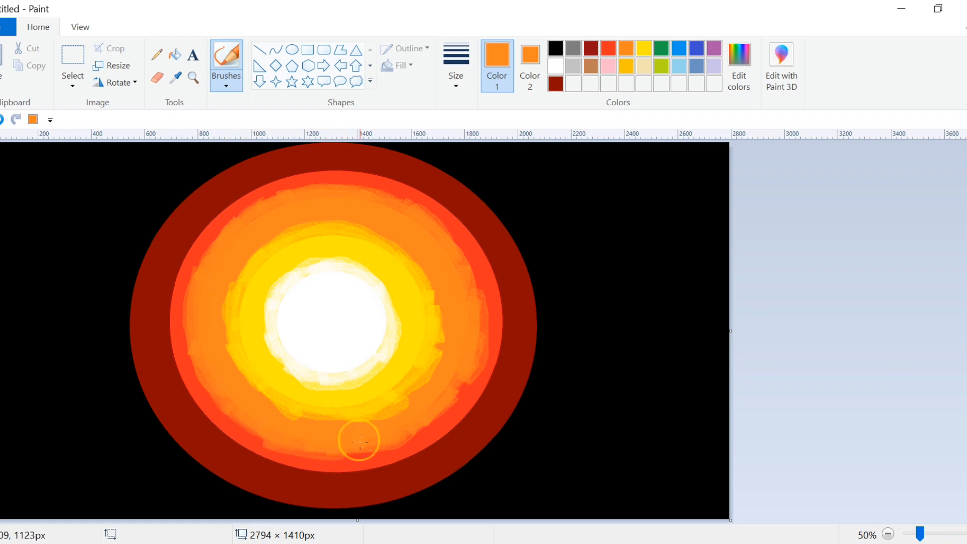
Step: Brush red strokes around the red ring's outer edge and custom dark red strokes around the outermost ring's edge onto the black background
{"action": "left_click", "coordinate": [602, 52]}
{"action": "mouse_move", "coordinate": [353, 166]}
{"action": "left_mouse_down"}
{"action": "mouse_move", "coordinate": [419, 193]}
{"action": "mouse_move", "coordinate": [345, 157]}
{"action": "mouse_move", "coordinate": [379, 169]}
{"action": "mouse_move", "coordinate": [280, 168]}
{"action": "mouse_move", "coordinate": [298, 164]}
{"action": "mouse_move", "coordinate": [202, 218]}
{"action": "mouse_move", "coordinate": [164, 308]}
{"action": "mouse_move", "coordinate": [221, 200]}
{"action": "mouse_move", "coordinate": [242, 189]}
{"action": "mouse_move", "coordinate": [190, 227]}
{"action": "mouse_move", "coordinate": [198, 234]}
{"action": "mouse_move", "coordinate": [157, 337]}
{"action": "mouse_move", "coordinate": [160, 283]}
{"action": "mouse_move", "coordinate": [163, 346]}
{"action": "mouse_move", "coordinate": [154, 355]}
{"action": "mouse_move", "coordinate": [193, 390]}
{"action": "mouse_move", "coordinate": [190, 406]}
{"action": "mouse_move", "coordinate": [173, 400]}
{"action": "mouse_move", "coordinate": [251, 452]}
{"action": "mouse_move", "coordinate": [205, 424]}
{"action": "mouse_move", "coordinate": [180, 393]}
{"action": "mouse_move", "coordinate": [274, 465]}
{"action": "mouse_move", "coordinate": [208, 430]}
{"action": "mouse_move", "coordinate": [275, 470]}
{"action": "mouse_move", "coordinate": [342, 474]}
{"action": "mouse_move", "coordinate": [419, 456]}
{"action": "mouse_move", "coordinate": [314, 465]}
{"action": "mouse_move", "coordinate": [366, 473]}
{"action": "mouse_move", "coordinate": [303, 474]}
{"action": "mouse_move", "coordinate": [403, 470]}
{"action": "mouse_move", "coordinate": [393, 470]}
{"action": "mouse_move", "coordinate": [475, 396]}
{"action": "mouse_move", "coordinate": [454, 437]}
{"action": "mouse_move", "coordinate": [481, 406]}
{"action": "mouse_move", "coordinate": [434, 452]}
{"action": "mouse_move", "coordinate": [408, 455]}
{"action": "mouse_move", "coordinate": [468, 408]}
{"action": "mouse_move", "coordinate": [373, 461]}
{"action": "mouse_move", "coordinate": [478, 401]}
{"action": "mouse_move", "coordinate": [433, 184]}
{"action": "mouse_move", "coordinate": [471, 248]}
{"action": "mouse_move", "coordinate": [477, 231]}
{"action": "mouse_move", "coordinate": [446, 196]}
{"action": "mouse_move", "coordinate": [492, 260]}
{"action": "mouse_move", "coordinate": [506, 312]}
{"action": "mouse_move", "coordinate": [493, 263]}
{"action": "mouse_move", "coordinate": [505, 317]}
{"action": "mouse_move", "coordinate": [494, 345]}
{"action": "mouse_move", "coordinate": [499, 367]}
{"action": "left_mouse_up"}
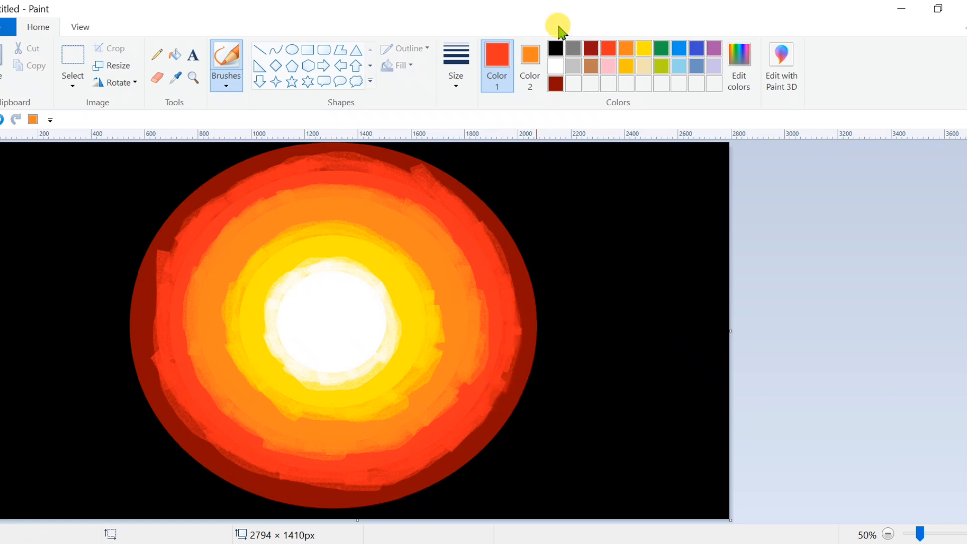
{"action": "left_click", "coordinate": [557, 84]}
{"action": "mouse_move", "coordinate": [385, 146]}
{"action": "left_mouse_down"}
{"action": "mouse_move", "coordinate": [347, 140]}
{"action": "mouse_move", "coordinate": [431, 152]}
{"action": "mouse_move", "coordinate": [427, 160]}
{"action": "mouse_move", "coordinate": [411, 126]}
{"action": "mouse_move", "coordinate": [522, 253]}
{"action": "mouse_move", "coordinate": [514, 228]}
{"action": "mouse_move", "coordinate": [547, 318]}
{"action": "mouse_move", "coordinate": [542, 370]}
{"action": "mouse_move", "coordinate": [531, 243]}
{"action": "mouse_move", "coordinate": [514, 231]}
{"action": "mouse_move", "coordinate": [519, 250]}
{"action": "mouse_move", "coordinate": [470, 182]}
{"action": "mouse_move", "coordinate": [449, 171]}
{"action": "mouse_move", "coordinate": [538, 357]}
{"action": "mouse_move", "coordinate": [544, 347]}
{"action": "mouse_move", "coordinate": [513, 396]}
{"action": "mouse_move", "coordinate": [529, 377]}
{"action": "mouse_move", "coordinate": [528, 412]}
{"action": "mouse_move", "coordinate": [477, 481]}
{"action": "mouse_move", "coordinate": [517, 385]}
{"action": "mouse_move", "coordinate": [450, 491]}
{"action": "mouse_move", "coordinate": [470, 469]}
{"action": "mouse_move", "coordinate": [397, 504]}
{"action": "mouse_move", "coordinate": [460, 459]}
{"action": "mouse_move", "coordinate": [430, 489]}
{"action": "mouse_move", "coordinate": [269, 512]}
{"action": "mouse_move", "coordinate": [389, 505]}
{"action": "mouse_move", "coordinate": [377, 510]}
{"action": "mouse_move", "coordinate": [302, 505]}
{"action": "mouse_move", "coordinate": [168, 440]}
{"action": "mouse_move", "coordinate": [146, 442]}
{"action": "mouse_move", "coordinate": [135, 421]}
{"action": "mouse_move", "coordinate": [207, 476]}
{"action": "mouse_move", "coordinate": [136, 396]}
{"action": "mouse_move", "coordinate": [220, 476]}
{"action": "mouse_move", "coordinate": [195, 475]}
{"action": "mouse_move", "coordinate": [275, 516]}
{"action": "mouse_move", "coordinate": [259, 515]}
{"action": "mouse_move", "coordinate": [241, 494]}
{"action": "mouse_move", "coordinate": [248, 486]}
{"action": "mouse_move", "coordinate": [221, 473]}
{"action": "mouse_move", "coordinate": [309, 513]}
{"action": "mouse_move", "coordinate": [216, 214]}
{"action": "mouse_move", "coordinate": [168, 207]}
{"action": "mouse_move", "coordinate": [217, 166]}
{"action": "mouse_move", "coordinate": [189, 163]}
{"action": "mouse_move", "coordinate": [202, 174]}
{"action": "mouse_move", "coordinate": [241, 138]}
{"action": "mouse_move", "coordinate": [217, 151]}
{"action": "mouse_move", "coordinate": [338, 140]}
{"action": "mouse_move", "coordinate": [202, 167]}
{"action": "mouse_move", "coordinate": [143, 222]}
{"action": "mouse_move", "coordinate": [166, 200]}
{"action": "mouse_move", "coordinate": [122, 289]}
{"action": "mouse_move", "coordinate": [128, 247]}
{"action": "mouse_move", "coordinate": [153, 213]}
{"action": "mouse_move", "coordinate": [167, 225]}
{"action": "mouse_move", "coordinate": [173, 208]}
{"action": "mouse_move", "coordinate": [119, 276]}
{"action": "mouse_move", "coordinate": [123, 261]}
{"action": "mouse_move", "coordinate": [123, 382]}
{"action": "mouse_move", "coordinate": [115, 360]}
{"action": "mouse_move", "coordinate": [126, 319]}
{"action": "mouse_move", "coordinate": [142, 408]}
{"action": "left_mouse_up"}
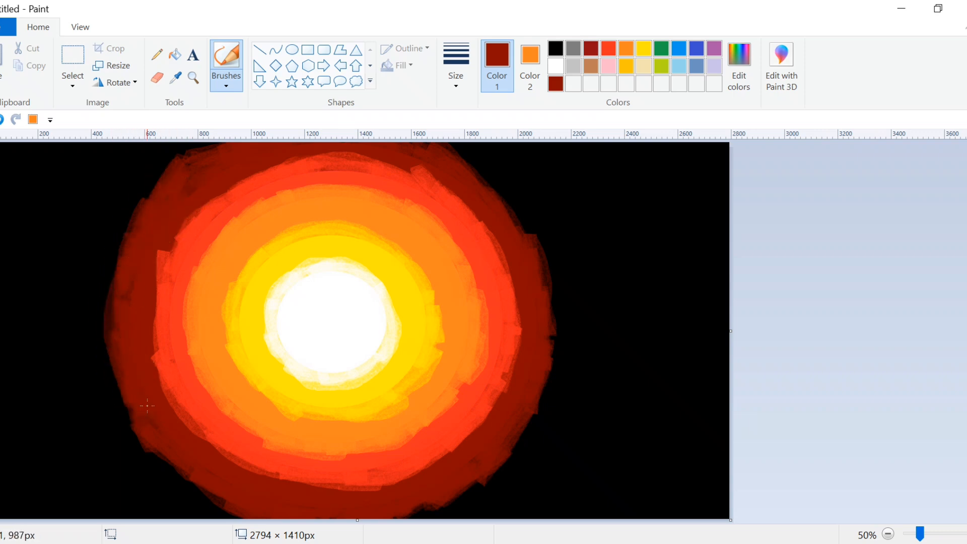
Step: Choose a spray-like brush and speckle white around the white center to soften its transition into the yellow ring
{"action": "left_click", "coordinate": [225, 84]}
{"action": "left_click", "coordinate": [322, 108]}
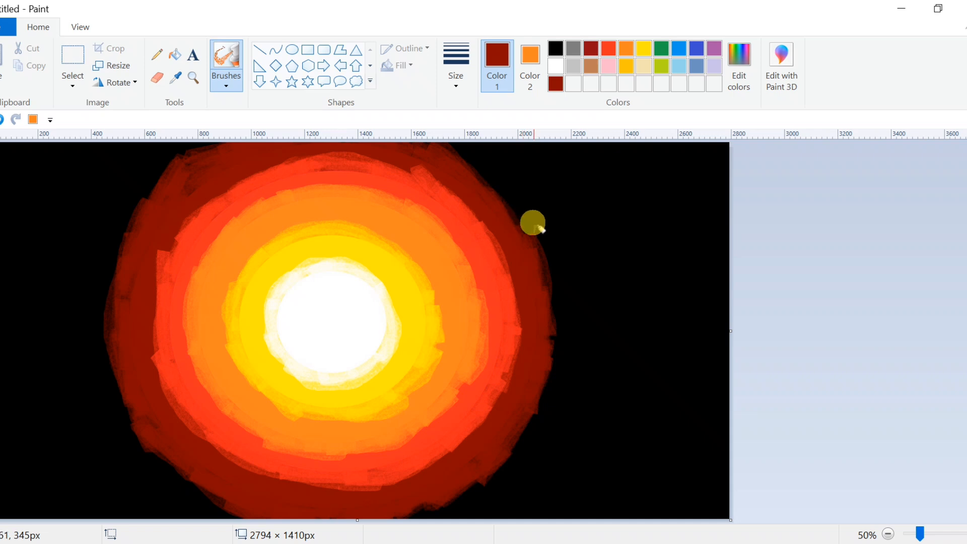
{"action": "left_click", "coordinate": [555, 66]}
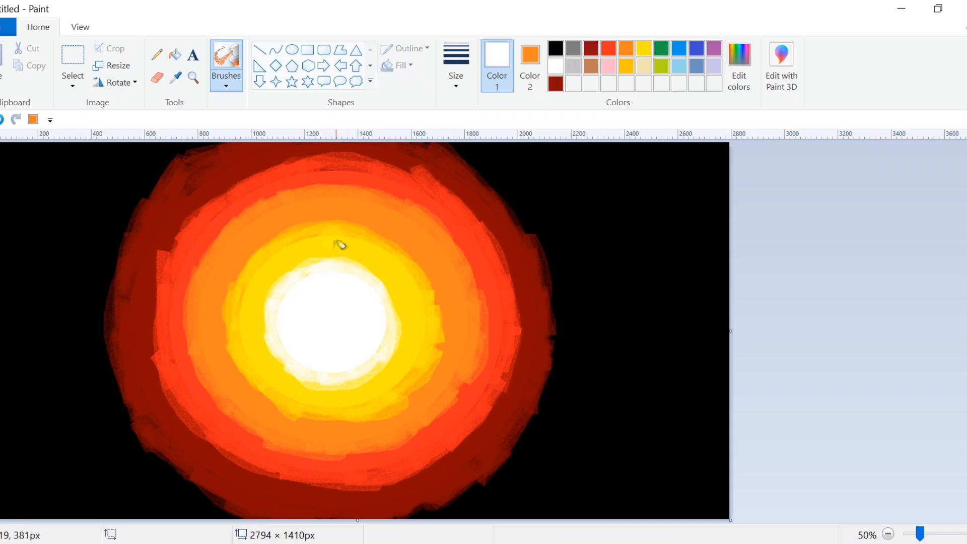
{"action": "key", "text": "XF86MonBrightnessDown"}
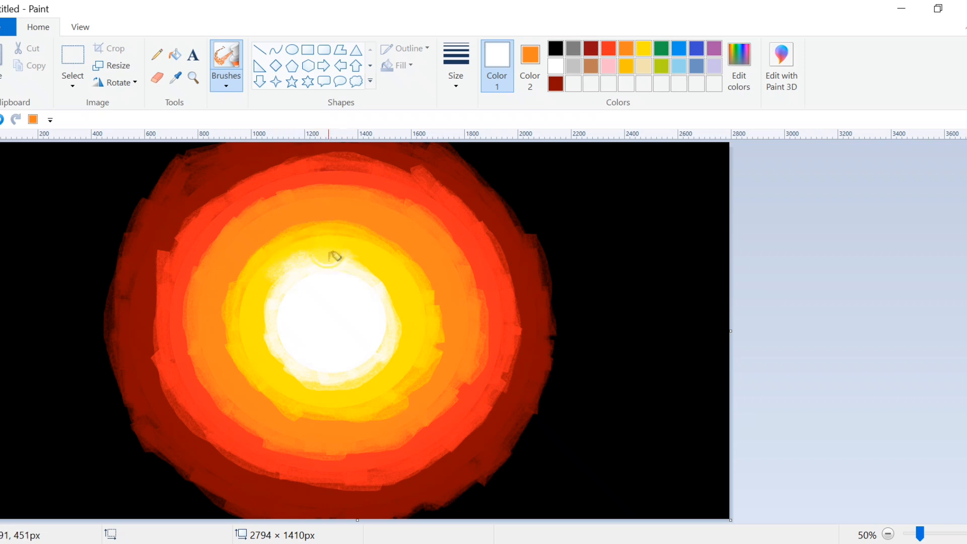
{"action": "left_click", "coordinate": [372, 274]}
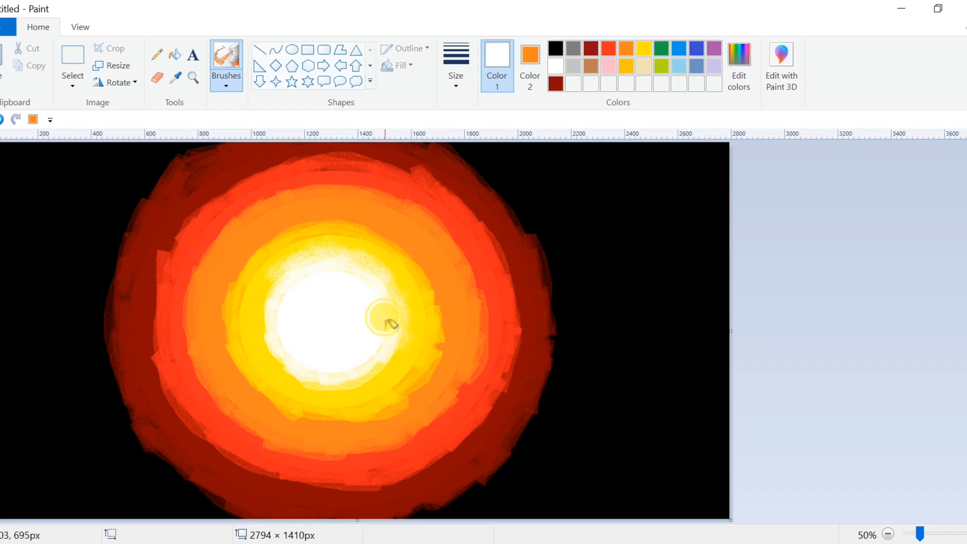
{"action": "mouse_move", "coordinate": [386, 333]}
{"action": "left_mouse_down"}
{"action": "mouse_move", "coordinate": [406, 326]}
{"action": "mouse_move", "coordinate": [394, 324]}
{"action": "mouse_move", "coordinate": [395, 301]}
{"action": "left_mouse_up"}
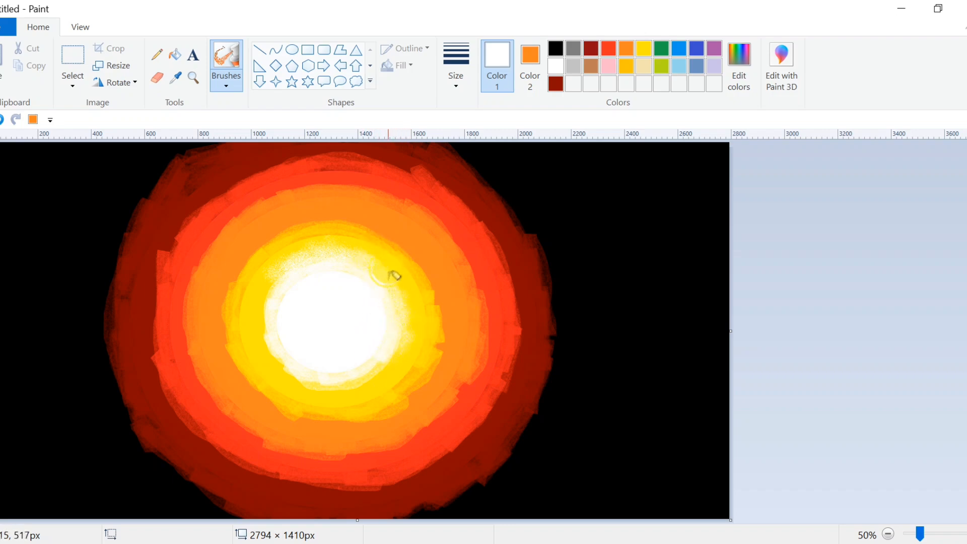
{"action": "mouse_move", "coordinate": [356, 265]}
{"action": "left_mouse_down"}
{"action": "mouse_move", "coordinate": [282, 287]}
{"action": "mouse_move", "coordinate": [284, 339]}
{"action": "mouse_move", "coordinate": [331, 366]}
{"action": "mouse_move", "coordinate": [307, 357]}
{"action": "mouse_move", "coordinate": [373, 347]}
{"action": "mouse_move", "coordinate": [354, 357]}
{"action": "mouse_move", "coordinate": [382, 332]}
{"action": "mouse_move", "coordinate": [389, 299]}
{"action": "mouse_move", "coordinate": [396, 359]}
{"action": "left_mouse_up"}
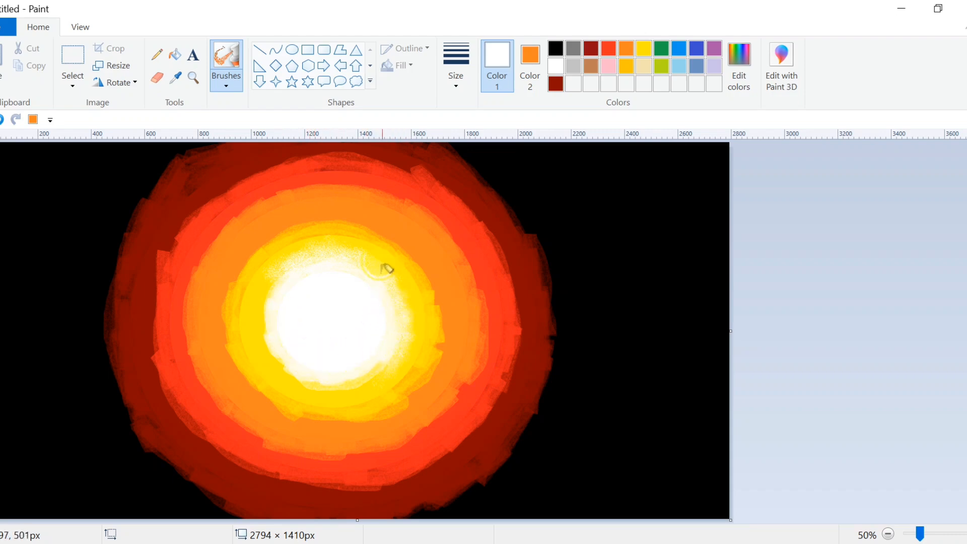
{"action": "mouse_move", "coordinate": [387, 268]}
{"action": "left_mouse_down"}
{"action": "mouse_move", "coordinate": [390, 309]}
{"action": "mouse_move", "coordinate": [366, 362]}
{"action": "mouse_move", "coordinate": [378, 358]}
{"action": "mouse_move", "coordinate": [345, 372]}
{"action": "mouse_move", "coordinate": [387, 351]}
{"action": "mouse_move", "coordinate": [347, 368]}
{"action": "left_mouse_up"}
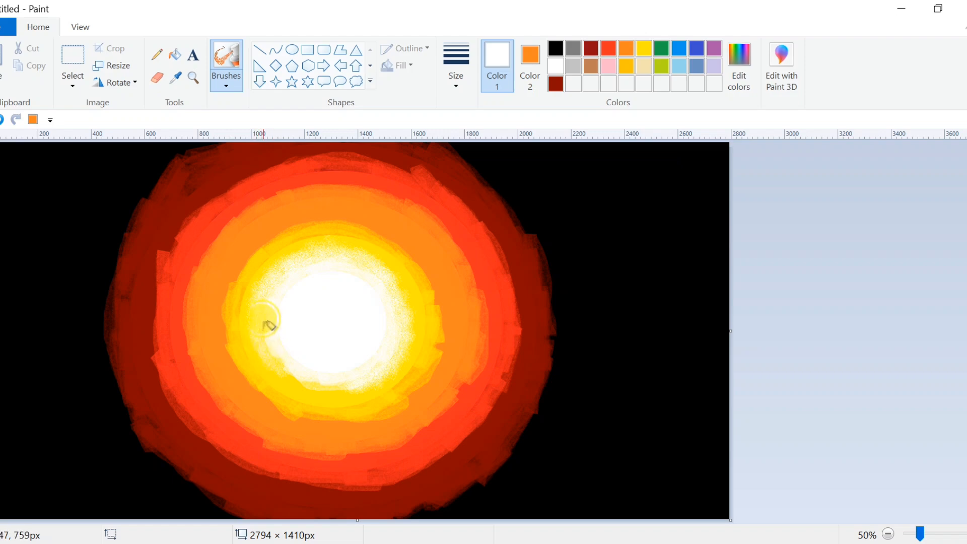
{"action": "mouse_move", "coordinate": [267, 346]}
{"action": "left_mouse_down"}
{"action": "mouse_move", "coordinate": [284, 355]}
{"action": "mouse_move", "coordinate": [261, 319]}
{"action": "mouse_move", "coordinate": [300, 365]}
{"action": "mouse_move", "coordinate": [281, 362]}
{"action": "mouse_move", "coordinate": [304, 377]}
{"action": "mouse_move", "coordinate": [294, 364]}
{"action": "mouse_move", "coordinate": [346, 379]}
{"action": "mouse_move", "coordinate": [315, 371]}
{"action": "left_mouse_up"}
Step: Spray yellow around the yellow ring's outer edge to blend it into the orange ring
{"action": "left_click", "coordinate": [645, 51]}
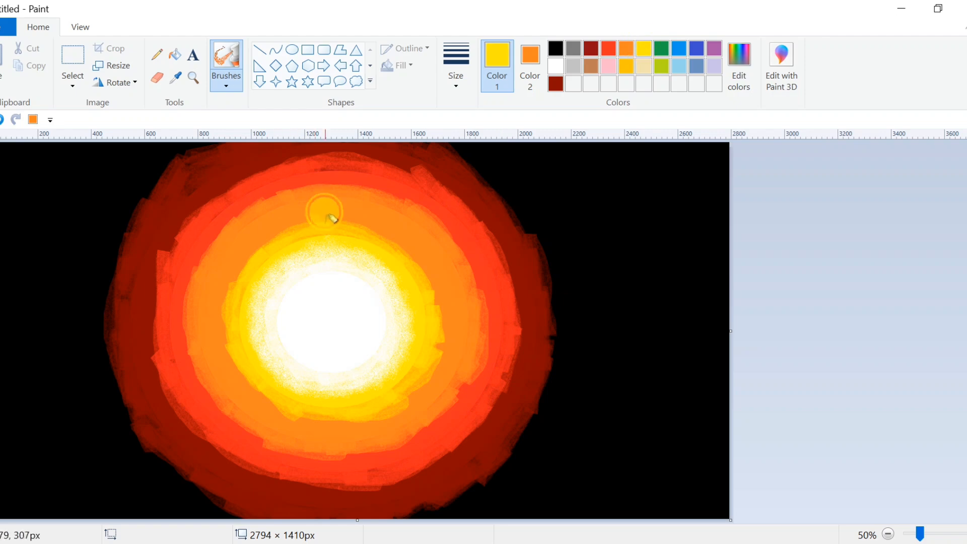
{"action": "mouse_move", "coordinate": [277, 236]}
{"action": "left_mouse_down"}
{"action": "mouse_move", "coordinate": [285, 245]}
{"action": "mouse_move", "coordinate": [354, 230]}
{"action": "mouse_move", "coordinate": [287, 241]}
{"action": "mouse_move", "coordinate": [280, 216]}
{"action": "mouse_move", "coordinate": [304, 215]}
{"action": "mouse_move", "coordinate": [250, 243]}
{"action": "mouse_move", "coordinate": [285, 212]}
{"action": "mouse_move", "coordinate": [351, 203]}
{"action": "mouse_move", "coordinate": [388, 227]}
{"action": "mouse_move", "coordinate": [353, 215]}
{"action": "mouse_move", "coordinate": [439, 273]}
{"action": "mouse_move", "coordinate": [392, 242]}
{"action": "left_mouse_up"}
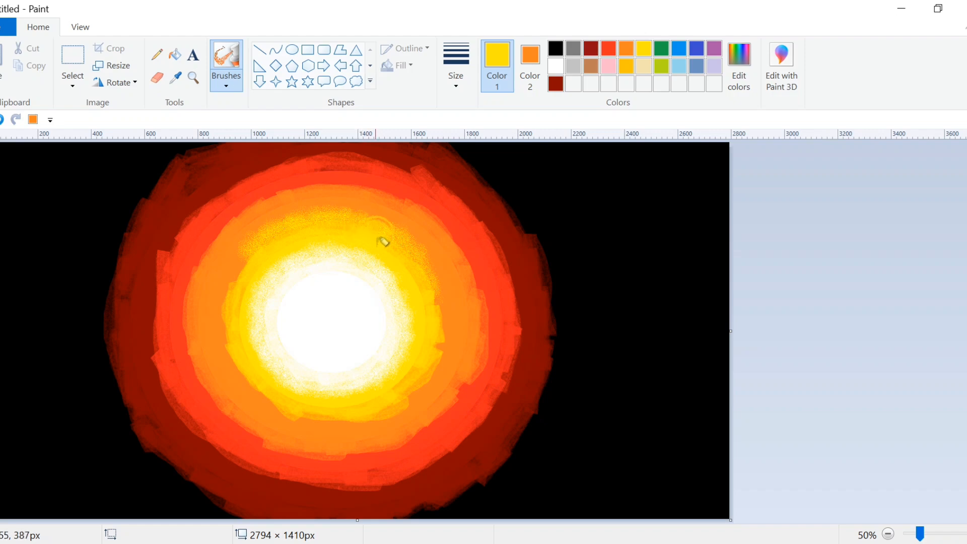
{"action": "mouse_move", "coordinate": [443, 295]}
{"action": "left_mouse_down"}
{"action": "mouse_move", "coordinate": [410, 237]}
{"action": "mouse_move", "coordinate": [426, 237]}
{"action": "mouse_move", "coordinate": [447, 312]}
{"action": "left_mouse_up"}
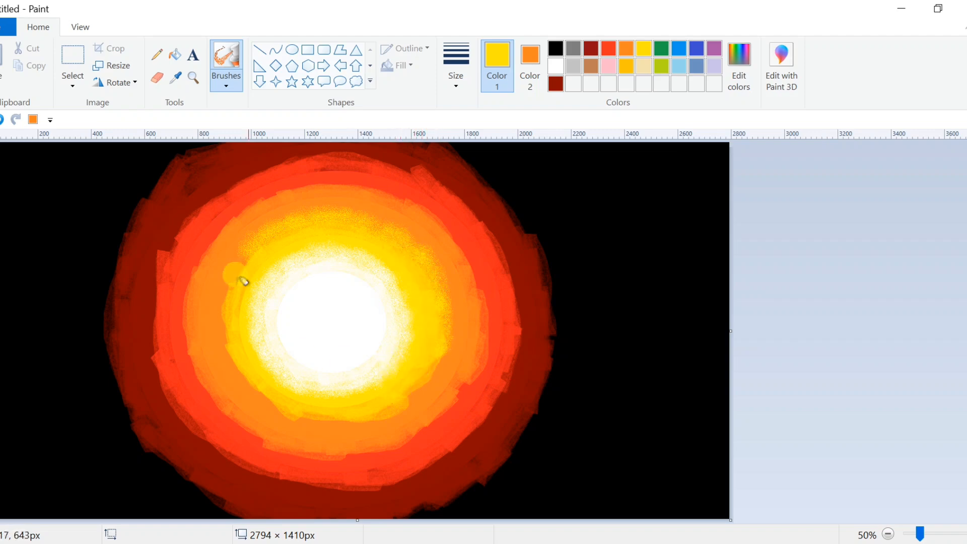
{"action": "mouse_move", "coordinate": [243, 281]}
{"action": "left_mouse_down"}
{"action": "mouse_move", "coordinate": [246, 254]}
{"action": "mouse_move", "coordinate": [222, 308]}
{"action": "mouse_move", "coordinate": [237, 289]}
{"action": "mouse_move", "coordinate": [227, 315]}
{"action": "mouse_move", "coordinate": [225, 287]}
{"action": "mouse_move", "coordinate": [229, 367]}
{"action": "mouse_move", "coordinate": [227, 314]}
{"action": "mouse_move", "coordinate": [248, 391]}
{"action": "left_mouse_up"}
{"action": "mouse_move", "coordinate": [240, 352]}
{"action": "left_mouse_down"}
{"action": "mouse_move", "coordinate": [216, 278]}
{"action": "mouse_move", "coordinate": [209, 314]}
{"action": "mouse_move", "coordinate": [227, 240]}
{"action": "mouse_move", "coordinate": [273, 206]}
{"action": "mouse_move", "coordinate": [331, 200]}
{"action": "left_mouse_up"}
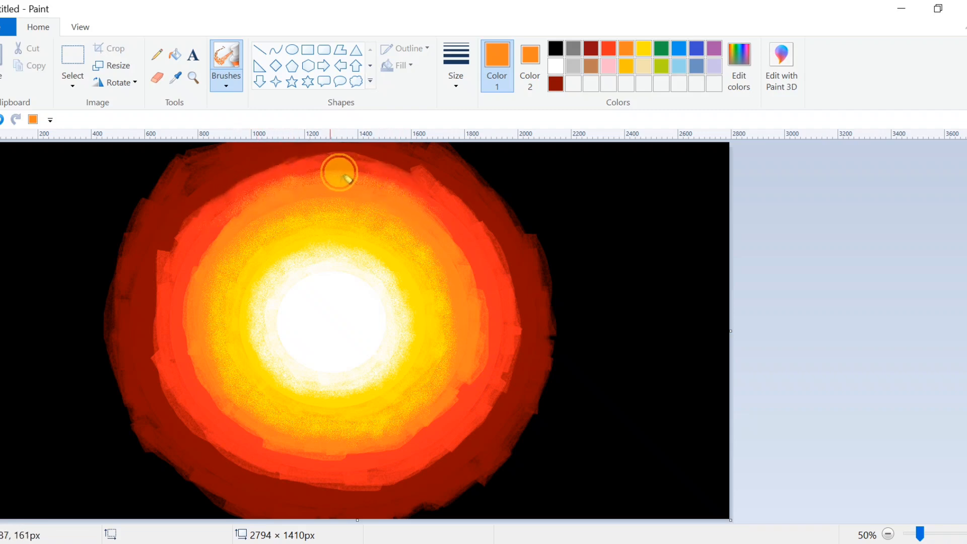
Step: Spray orange all around the orange ring's outer edge to blend it into the red ring
{"action": "mouse_move", "coordinate": [191, 247]}
{"action": "left_mouse_down"}
{"action": "mouse_move", "coordinate": [237, 194]}
{"action": "mouse_move", "coordinate": [200, 236]}
{"action": "mouse_move", "coordinate": [180, 298]}
{"action": "mouse_move", "coordinate": [190, 359]}
{"action": "mouse_move", "coordinate": [183, 366]}
{"action": "mouse_move", "coordinate": [190, 251]}
{"action": "mouse_move", "coordinate": [175, 280]}
{"action": "mouse_move", "coordinate": [211, 231]}
{"action": "mouse_move", "coordinate": [186, 282]}
{"action": "mouse_move", "coordinate": [184, 271]}
{"action": "mouse_move", "coordinate": [173, 314]}
{"action": "mouse_move", "coordinate": [176, 276]}
{"action": "mouse_move", "coordinate": [176, 347]}
{"action": "mouse_move", "coordinate": [165, 317]}
{"action": "mouse_move", "coordinate": [176, 316]}
{"action": "mouse_move", "coordinate": [186, 353]}
{"action": "mouse_move", "coordinate": [191, 257]}
{"action": "mouse_move", "coordinate": [240, 200]}
{"action": "mouse_move", "coordinate": [197, 256]}
{"action": "left_mouse_up"}
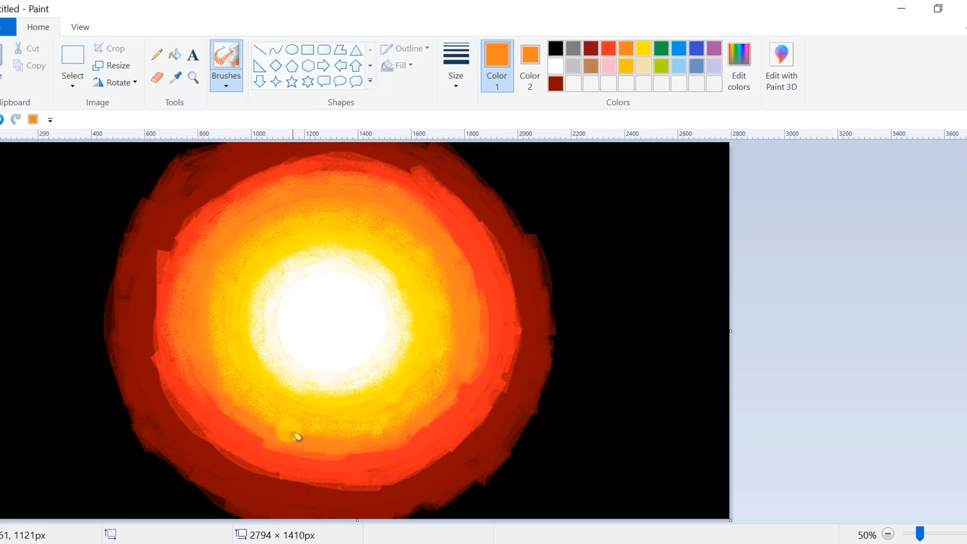
{"action": "mouse_move", "coordinate": [296, 436]}
{"action": "left_mouse_down"}
{"action": "mouse_move", "coordinate": [193, 371]}
{"action": "mouse_move", "coordinate": [204, 387]}
{"action": "mouse_move", "coordinate": [184, 341]}
{"action": "mouse_move", "coordinate": [206, 400]}
{"action": "mouse_move", "coordinate": [252, 431]}
{"action": "mouse_move", "coordinate": [241, 427]}
{"action": "mouse_move", "coordinate": [256, 422]}
{"action": "mouse_move", "coordinate": [189, 393]}
{"action": "mouse_move", "coordinate": [219, 417]}
{"action": "mouse_move", "coordinate": [211, 411]}
{"action": "mouse_move", "coordinate": [289, 446]}
{"action": "mouse_move", "coordinate": [280, 446]}
{"action": "mouse_move", "coordinate": [333, 454]}
{"action": "mouse_move", "coordinate": [408, 438]}
{"action": "mouse_move", "coordinate": [456, 399]}
{"action": "mouse_move", "coordinate": [438, 411]}
{"action": "mouse_move", "coordinate": [468, 386]}
{"action": "mouse_move", "coordinate": [460, 378]}
{"action": "mouse_move", "coordinate": [451, 399]}
{"action": "mouse_move", "coordinate": [462, 375]}
{"action": "mouse_move", "coordinate": [475, 380]}
{"action": "mouse_move", "coordinate": [423, 427]}
{"action": "mouse_move", "coordinate": [422, 416]}
{"action": "mouse_move", "coordinate": [413, 432]}
{"action": "mouse_move", "coordinate": [442, 406]}
{"action": "mouse_move", "coordinate": [428, 432]}
{"action": "mouse_move", "coordinate": [446, 413]}
{"action": "mouse_move", "coordinate": [409, 453]}
{"action": "mouse_move", "coordinate": [344, 467]}
{"action": "left_mouse_up"}
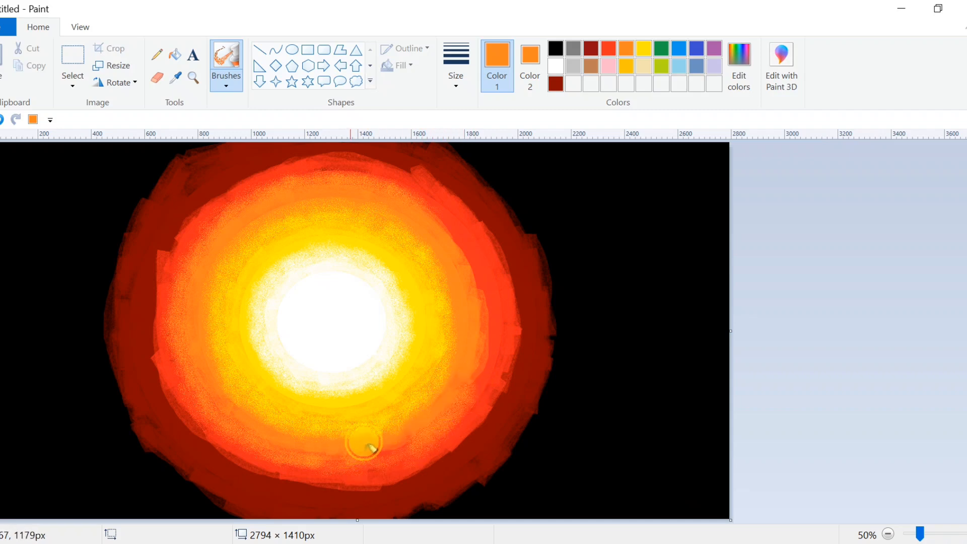
{"action": "mouse_move", "coordinate": [400, 454]}
{"action": "left_mouse_down"}
{"action": "mouse_move", "coordinate": [392, 437]}
{"action": "mouse_move", "coordinate": [390, 450]}
{"action": "mouse_move", "coordinate": [374, 445]}
{"action": "mouse_move", "coordinate": [411, 433]}
{"action": "mouse_move", "coordinate": [399, 456]}
{"action": "mouse_move", "coordinate": [400, 445]}
{"action": "mouse_move", "coordinate": [369, 458]}
{"action": "mouse_move", "coordinate": [282, 439]}
{"action": "mouse_move", "coordinate": [388, 442]}
{"action": "left_mouse_up"}
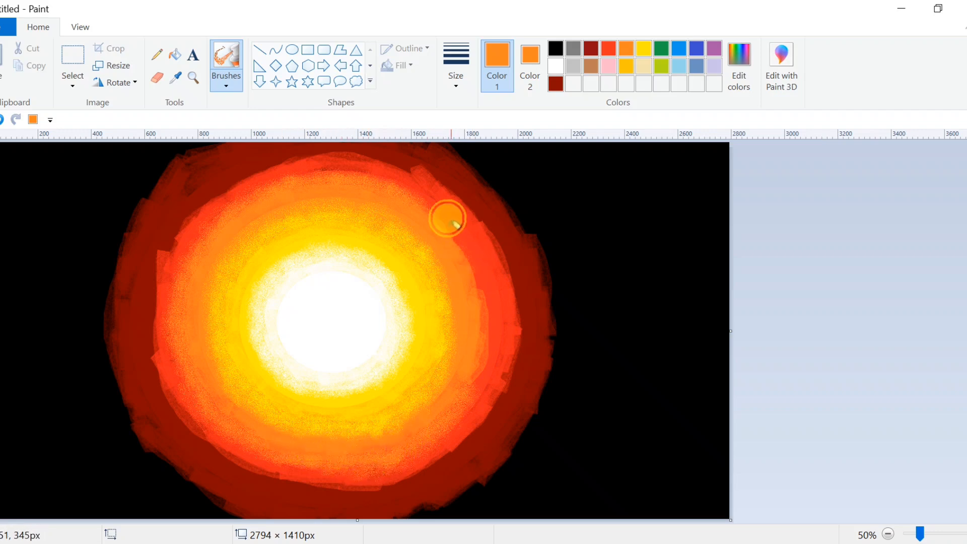
{"action": "mouse_move", "coordinate": [447, 218]}
{"action": "left_mouse_down"}
{"action": "mouse_move", "coordinate": [462, 234]}
{"action": "mouse_move", "coordinate": [424, 194]}
{"action": "mouse_move", "coordinate": [451, 245]}
{"action": "mouse_move", "coordinate": [465, 238]}
{"action": "mouse_move", "coordinate": [456, 214]}
{"action": "mouse_move", "coordinate": [431, 193]}
{"action": "mouse_move", "coordinate": [483, 285]}
{"action": "mouse_move", "coordinate": [425, 217]}
{"action": "mouse_move", "coordinate": [475, 260]}
{"action": "mouse_move", "coordinate": [469, 233]}
{"action": "mouse_move", "coordinate": [476, 262]}
{"action": "mouse_move", "coordinate": [429, 203]}
{"action": "mouse_move", "coordinate": [484, 254]}
{"action": "left_mouse_up"}
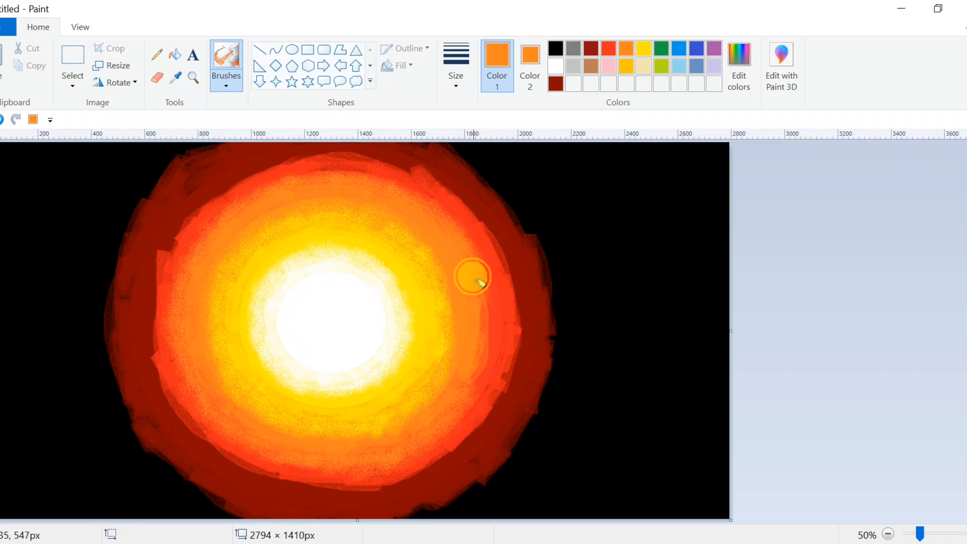
{"action": "mouse_move", "coordinate": [475, 299]}
{"action": "left_mouse_down"}
{"action": "mouse_move", "coordinate": [492, 255]}
{"action": "mouse_move", "coordinate": [489, 369]}
{"action": "mouse_move", "coordinate": [479, 373]}
{"action": "mouse_move", "coordinate": [494, 302]}
{"action": "mouse_move", "coordinate": [460, 378]}
{"action": "left_mouse_up"}
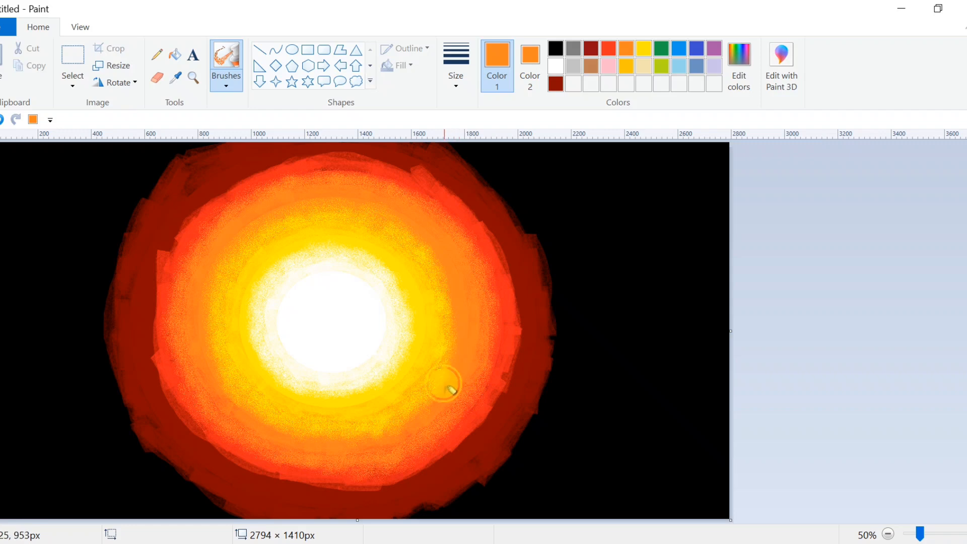
Step: Spray red all around the red ring's outer edge to blend it into the dark red ring
{"action": "left_click", "coordinate": [608, 48]}
{"action": "mouse_move", "coordinate": [254, 149]}
{"action": "left_mouse_down"}
{"action": "mouse_move", "coordinate": [276, 144]}
{"action": "mouse_move", "coordinate": [196, 188]}
{"action": "mouse_move", "coordinate": [184, 207]}
{"action": "mouse_move", "coordinate": [185, 198]}
{"action": "mouse_move", "coordinate": [159, 250]}
{"action": "mouse_move", "coordinate": [199, 180]}
{"action": "mouse_move", "coordinate": [185, 201]}
{"action": "mouse_move", "coordinate": [243, 140]}
{"action": "mouse_move", "coordinate": [210, 185]}
{"action": "mouse_move", "coordinate": [249, 160]}
{"action": "mouse_move", "coordinate": [184, 222]}
{"action": "mouse_move", "coordinate": [200, 188]}
{"action": "mouse_move", "coordinate": [233, 164]}
{"action": "mouse_move", "coordinate": [185, 188]}
{"action": "mouse_move", "coordinate": [300, 135]}
{"action": "mouse_move", "coordinate": [323, 137]}
{"action": "mouse_move", "coordinate": [284, 132]}
{"action": "mouse_move", "coordinate": [258, 159]}
{"action": "mouse_move", "coordinate": [344, 121]}
{"action": "mouse_move", "coordinate": [363, 133]}
{"action": "mouse_move", "coordinate": [264, 159]}
{"action": "mouse_move", "coordinate": [303, 146]}
{"action": "mouse_move", "coordinate": [359, 148]}
{"action": "mouse_move", "coordinate": [327, 143]}
{"action": "mouse_move", "coordinate": [406, 157]}
{"action": "mouse_move", "coordinate": [324, 142]}
{"action": "mouse_move", "coordinate": [273, 147]}
{"action": "mouse_move", "coordinate": [366, 135]}
{"action": "mouse_move", "coordinate": [450, 170]}
{"action": "mouse_move", "coordinate": [405, 136]}
{"action": "mouse_move", "coordinate": [491, 226]}
{"action": "mouse_move", "coordinate": [436, 169]}
{"action": "mouse_move", "coordinate": [452, 188]}
{"action": "left_mouse_up"}
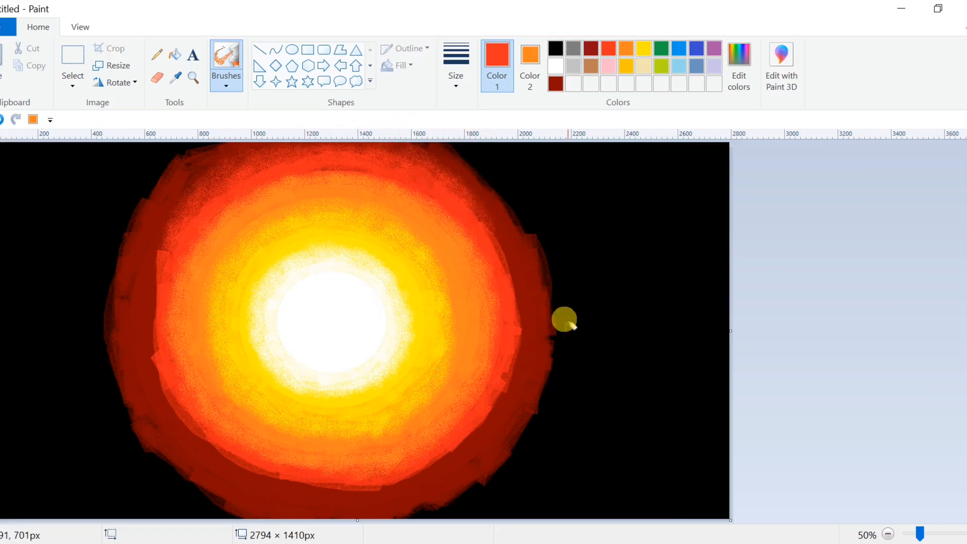
{"action": "mouse_move", "coordinate": [153, 231]}
{"action": "left_mouse_down"}
{"action": "mouse_move", "coordinate": [148, 268]}
{"action": "mouse_move", "coordinate": [168, 201]}
{"action": "mouse_move", "coordinate": [136, 341]}
{"action": "mouse_move", "coordinate": [147, 347]}
{"action": "mouse_move", "coordinate": [150, 336]}
{"action": "mouse_move", "coordinate": [142, 346]}
{"action": "mouse_move", "coordinate": [157, 397]}
{"action": "mouse_move", "coordinate": [147, 319]}
{"action": "mouse_move", "coordinate": [163, 388]}
{"action": "mouse_move", "coordinate": [206, 446]}
{"action": "mouse_move", "coordinate": [171, 408]}
{"action": "mouse_move", "coordinate": [209, 440]}
{"action": "mouse_move", "coordinate": [192, 431]}
{"action": "mouse_move", "coordinate": [156, 367]}
{"action": "mouse_move", "coordinate": [308, 474]}
{"action": "mouse_move", "coordinate": [207, 453]}
{"action": "mouse_move", "coordinate": [201, 429]}
{"action": "mouse_move", "coordinate": [250, 470]}
{"action": "mouse_move", "coordinate": [183, 410]}
{"action": "mouse_move", "coordinate": [136, 300]}
{"action": "mouse_move", "coordinate": [384, 527]}
{"action": "mouse_move", "coordinate": [356, 483]}
{"action": "mouse_move", "coordinate": [278, 476]}
{"action": "mouse_move", "coordinate": [322, 479]}
{"action": "mouse_move", "coordinate": [268, 467]}
{"action": "mouse_move", "coordinate": [216, 437]}
{"action": "mouse_move", "coordinate": [224, 458]}
{"action": "mouse_move", "coordinate": [325, 475]}
{"action": "mouse_move", "coordinate": [287, 483]}
{"action": "mouse_move", "coordinate": [423, 463]}
{"action": "mouse_move", "coordinate": [447, 438]}
{"action": "mouse_move", "coordinate": [490, 421]}
{"action": "mouse_move", "coordinate": [378, 483]}
{"action": "mouse_move", "coordinate": [444, 447]}
{"action": "mouse_move", "coordinate": [392, 477]}
{"action": "mouse_move", "coordinate": [352, 481]}
{"action": "mouse_move", "coordinate": [386, 492]}
{"action": "mouse_move", "coordinate": [498, 402]}
{"action": "mouse_move", "coordinate": [476, 434]}
{"action": "mouse_move", "coordinate": [555, 325]}
{"action": "mouse_move", "coordinate": [492, 412]}
{"action": "mouse_move", "coordinate": [519, 397]}
{"action": "mouse_move", "coordinate": [508, 223]}
{"action": "mouse_move", "coordinate": [521, 279]}
{"action": "mouse_move", "coordinate": [486, 219]}
{"action": "mouse_move", "coordinate": [501, 226]}
{"action": "mouse_move", "coordinate": [533, 285]}
{"action": "mouse_move", "coordinate": [519, 251]}
{"action": "mouse_move", "coordinate": [498, 235]}
{"action": "mouse_move", "coordinate": [530, 335]}
{"action": "mouse_move", "coordinate": [522, 382]}
{"action": "mouse_move", "coordinate": [499, 368]}
{"action": "mouse_move", "coordinate": [487, 416]}
{"action": "mouse_move", "coordinate": [537, 340]}
{"action": "mouse_move", "coordinate": [462, 447]}
{"action": "mouse_move", "coordinate": [410, 450]}
{"action": "mouse_move", "coordinate": [445, 431]}
{"action": "mouse_move", "coordinate": [405, 482]}
{"action": "mouse_move", "coordinate": [325, 460]}
{"action": "mouse_move", "coordinate": [382, 427]}
{"action": "mouse_move", "coordinate": [214, 399]}
{"action": "mouse_move", "coordinate": [225, 351]}
{"action": "mouse_move", "coordinate": [203, 287]}
{"action": "mouse_move", "coordinate": [187, 333]}
{"action": "mouse_move", "coordinate": [194, 255]}
{"action": "mouse_move", "coordinate": [261, 216]}
{"action": "mouse_move", "coordinate": [184, 224]}
{"action": "mouse_move", "coordinate": [381, 216]}
{"action": "mouse_move", "coordinate": [431, 225]}
{"action": "mouse_move", "coordinate": [470, 283]}
{"action": "mouse_move", "coordinate": [468, 442]}
{"action": "left_mouse_up"}
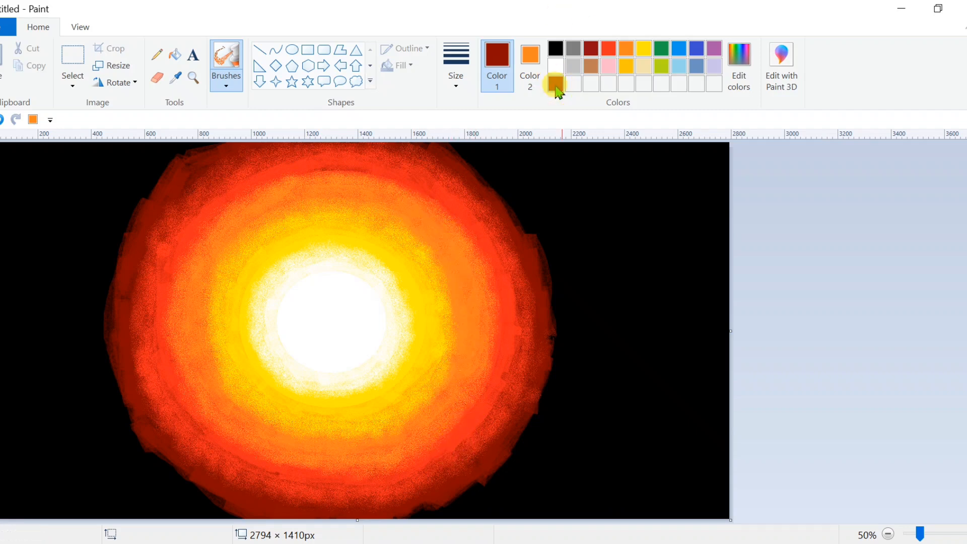
Step: Spray custom dark red around the outermost ring's edge onto the black background, and speckle more white around the white center
{"action": "mouse_move", "coordinate": [501, 162]}
{"action": "left_mouse_down"}
{"action": "mouse_move", "coordinate": [444, 135]}
{"action": "mouse_move", "coordinate": [417, 135]}
{"action": "mouse_move", "coordinate": [456, 142]}
{"action": "mouse_move", "coordinate": [496, 169]}
{"action": "mouse_move", "coordinate": [522, 205]}
{"action": "mouse_move", "coordinate": [493, 154]}
{"action": "mouse_move", "coordinate": [483, 169]}
{"action": "mouse_move", "coordinate": [458, 144]}
{"action": "left_mouse_up"}
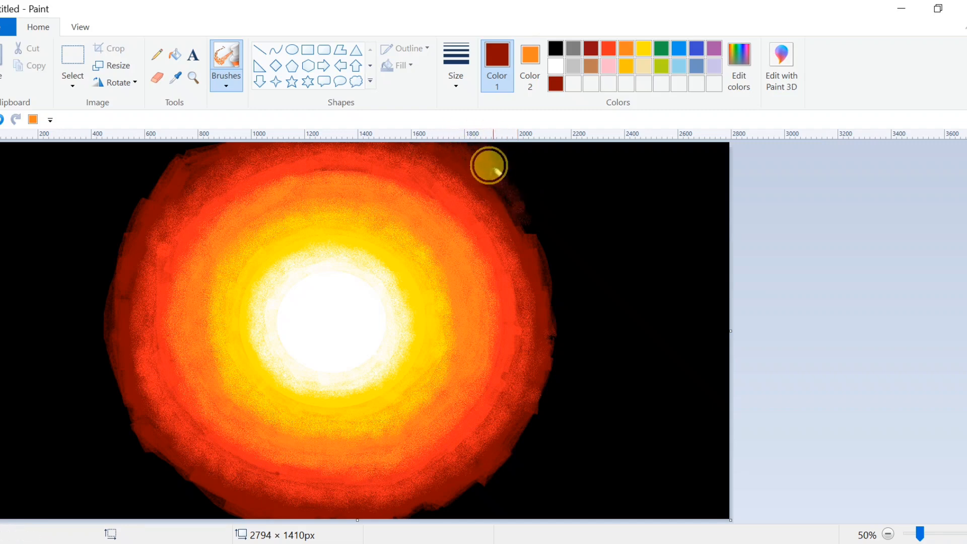
{"action": "mouse_move", "coordinate": [495, 172]}
{"action": "left_mouse_down"}
{"action": "mouse_move", "coordinate": [527, 203]}
{"action": "mouse_move", "coordinate": [490, 143]}
{"action": "mouse_move", "coordinate": [464, 134]}
{"action": "mouse_move", "coordinate": [499, 188]}
{"action": "mouse_move", "coordinate": [510, 180]}
{"action": "mouse_move", "coordinate": [524, 218]}
{"action": "mouse_move", "coordinate": [534, 203]}
{"action": "mouse_move", "coordinate": [535, 219]}
{"action": "mouse_move", "coordinate": [526, 218]}
{"action": "mouse_move", "coordinate": [486, 171]}
{"action": "mouse_move", "coordinate": [537, 209]}
{"action": "mouse_move", "coordinate": [551, 272]}
{"action": "mouse_move", "coordinate": [537, 227]}
{"action": "mouse_move", "coordinate": [548, 264]}
{"action": "mouse_move", "coordinate": [540, 189]}
{"action": "mouse_move", "coordinate": [552, 220]}
{"action": "mouse_move", "coordinate": [513, 151]}
{"action": "mouse_move", "coordinate": [521, 160]}
{"action": "mouse_move", "coordinate": [507, 171]}
{"action": "mouse_move", "coordinate": [557, 279]}
{"action": "mouse_move", "coordinate": [559, 227]}
{"action": "mouse_move", "coordinate": [566, 230]}
{"action": "mouse_move", "coordinate": [560, 222]}
{"action": "mouse_move", "coordinate": [555, 302]}
{"action": "mouse_move", "coordinate": [527, 221]}
{"action": "mouse_move", "coordinate": [539, 243]}
{"action": "mouse_move", "coordinate": [493, 175]}
{"action": "mouse_move", "coordinate": [449, 136]}
{"action": "mouse_move", "coordinate": [484, 181]}
{"action": "mouse_move", "coordinate": [549, 311]}
{"action": "mouse_move", "coordinate": [575, 250]}
{"action": "mouse_move", "coordinate": [569, 335]}
{"action": "mouse_move", "coordinate": [558, 324]}
{"action": "mouse_move", "coordinate": [551, 354]}
{"action": "mouse_move", "coordinate": [556, 279]}
{"action": "mouse_move", "coordinate": [565, 324]}
{"action": "mouse_move", "coordinate": [534, 224]}
{"action": "mouse_move", "coordinate": [567, 257]}
{"action": "mouse_move", "coordinate": [579, 301]}
{"action": "mouse_move", "coordinate": [570, 369]}
{"action": "mouse_move", "coordinate": [547, 407]}
{"action": "mouse_move", "coordinate": [553, 356]}
{"action": "mouse_move", "coordinate": [540, 377]}
{"action": "mouse_move", "coordinate": [558, 363]}
{"action": "mouse_move", "coordinate": [565, 370]}
{"action": "mouse_move", "coordinate": [552, 333]}
{"action": "mouse_move", "coordinate": [539, 433]}
{"action": "mouse_move", "coordinate": [527, 428]}
{"action": "mouse_move", "coordinate": [551, 444]}
{"action": "mouse_move", "coordinate": [524, 430]}
{"action": "mouse_move", "coordinate": [539, 443]}
{"action": "mouse_move", "coordinate": [527, 405]}
{"action": "mouse_move", "coordinate": [568, 330]}
{"action": "mouse_move", "coordinate": [559, 283]}
{"action": "mouse_move", "coordinate": [511, 464]}
{"action": "mouse_move", "coordinate": [536, 441]}
{"action": "mouse_move", "coordinate": [494, 463]}
{"action": "mouse_move", "coordinate": [529, 409]}
{"action": "mouse_move", "coordinate": [486, 490]}
{"action": "mouse_move", "coordinate": [444, 503]}
{"action": "mouse_move", "coordinate": [473, 475]}
{"action": "mouse_move", "coordinate": [445, 500]}
{"action": "mouse_move", "coordinate": [453, 489]}
{"action": "mouse_move", "coordinate": [493, 498]}
{"action": "mouse_move", "coordinate": [520, 469]}
{"action": "mouse_move", "coordinate": [423, 506]}
{"action": "left_mouse_up"}
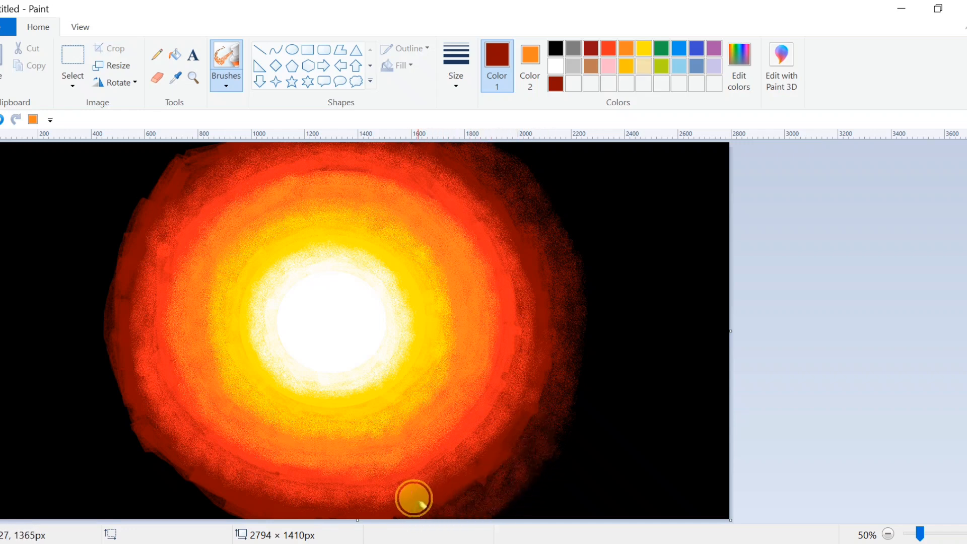
{"action": "mouse_move", "coordinate": [531, 408]}
{"action": "left_mouse_down"}
{"action": "mouse_move", "coordinate": [420, 499]}
{"action": "mouse_move", "coordinate": [231, 492]}
{"action": "mouse_move", "coordinate": [159, 470]}
{"action": "mouse_move", "coordinate": [91, 304]}
{"action": "mouse_move", "coordinate": [77, 301]}
{"action": "mouse_move", "coordinate": [103, 273]}
{"action": "mouse_move", "coordinate": [99, 305]}
{"action": "mouse_move", "coordinate": [103, 275]}
{"action": "mouse_move", "coordinate": [82, 284]}
{"action": "mouse_move", "coordinate": [103, 257]}
{"action": "mouse_move", "coordinate": [87, 253]}
{"action": "mouse_move", "coordinate": [115, 201]}
{"action": "mouse_move", "coordinate": [91, 223]}
{"action": "mouse_move", "coordinate": [121, 166]}
{"action": "mouse_move", "coordinate": [173, 131]}
{"action": "mouse_move", "coordinate": [166, 148]}
{"action": "mouse_move", "coordinate": [189, 141]}
{"action": "mouse_move", "coordinate": [156, 150]}
{"action": "mouse_move", "coordinate": [148, 176]}
{"action": "mouse_move", "coordinate": [157, 151]}
{"action": "mouse_move", "coordinate": [149, 138]}
{"action": "mouse_move", "coordinate": [178, 146]}
{"action": "mouse_move", "coordinate": [159, 164]}
{"action": "mouse_move", "coordinate": [165, 138]}
{"action": "mouse_move", "coordinate": [195, 131]}
{"action": "mouse_move", "coordinate": [186, 155]}
{"action": "mouse_move", "coordinate": [165, 146]}
{"action": "mouse_move", "coordinate": [103, 253]}
{"action": "mouse_move", "coordinate": [109, 243]}
{"action": "mouse_move", "coordinate": [115, 254]}
{"action": "mouse_move", "coordinate": [111, 241]}
{"action": "mouse_move", "coordinate": [130, 196]}
{"action": "mouse_move", "coordinate": [149, 189]}
{"action": "mouse_move", "coordinate": [128, 173]}
{"action": "mouse_move", "coordinate": [115, 183]}
{"action": "mouse_move", "coordinate": [79, 268]}
{"action": "mouse_move", "coordinate": [75, 260]}
{"action": "mouse_move", "coordinate": [77, 301]}
{"action": "mouse_move", "coordinate": [106, 213]}
{"action": "mouse_move", "coordinate": [90, 254]}
{"action": "mouse_move", "coordinate": [110, 271]}
{"action": "mouse_move", "coordinate": [123, 215]}
{"action": "mouse_move", "coordinate": [134, 199]}
{"action": "mouse_move", "coordinate": [131, 219]}
{"action": "mouse_move", "coordinate": [155, 168]}
{"action": "mouse_move", "coordinate": [141, 172]}
{"action": "mouse_move", "coordinate": [141, 133]}
{"action": "mouse_move", "coordinate": [87, 218]}
{"action": "mouse_move", "coordinate": [118, 161]}
{"action": "mouse_move", "coordinate": [111, 228]}
{"action": "mouse_move", "coordinate": [76, 337]}
{"action": "mouse_move", "coordinate": [86, 401]}
{"action": "mouse_move", "coordinate": [91, 324]}
{"action": "mouse_move", "coordinate": [101, 367]}
{"action": "mouse_move", "coordinate": [108, 309]}
{"action": "mouse_move", "coordinate": [97, 341]}
{"action": "mouse_move", "coordinate": [110, 357]}
{"action": "mouse_move", "coordinate": [99, 326]}
{"action": "mouse_move", "coordinate": [113, 250]}
{"action": "mouse_move", "coordinate": [93, 418]}
{"action": "mouse_move", "coordinate": [123, 466]}
{"action": "mouse_move", "coordinate": [97, 402]}
{"action": "mouse_move", "coordinate": [112, 423]}
{"action": "mouse_move", "coordinate": [127, 401]}
{"action": "mouse_move", "coordinate": [99, 337]}
{"action": "mouse_move", "coordinate": [82, 397]}
{"action": "mouse_move", "coordinate": [75, 298]}
{"action": "mouse_move", "coordinate": [91, 296]}
{"action": "mouse_move", "coordinate": [91, 358]}
{"action": "mouse_move", "coordinate": [159, 496]}
{"action": "mouse_move", "coordinate": [162, 467]}
{"action": "mouse_move", "coordinate": [184, 474]}
{"action": "mouse_move", "coordinate": [101, 413]}
{"action": "mouse_move", "coordinate": [130, 411]}
{"action": "mouse_move", "coordinate": [136, 432]}
{"action": "mouse_move", "coordinate": [92, 265]}
{"action": "mouse_move", "coordinate": [140, 180]}
{"action": "mouse_move", "coordinate": [114, 227]}
{"action": "mouse_move", "coordinate": [205, 136]}
{"action": "mouse_move", "coordinate": [114, 334]}
{"action": "mouse_move", "coordinate": [112, 440]}
{"action": "mouse_move", "coordinate": [149, 464]}
{"action": "mouse_move", "coordinate": [125, 447]}
{"action": "mouse_move", "coordinate": [147, 486]}
{"action": "mouse_move", "coordinate": [187, 506]}
{"action": "mouse_move", "coordinate": [190, 478]}
{"action": "mouse_move", "coordinate": [169, 484]}
{"action": "mouse_move", "coordinate": [165, 473]}
{"action": "mouse_move", "coordinate": [168, 496]}
{"action": "mouse_move", "coordinate": [211, 494]}
{"action": "mouse_move", "coordinate": [186, 466]}
{"action": "mouse_move", "coordinate": [226, 504]}
{"action": "mouse_move", "coordinate": [199, 504]}
{"action": "left_mouse_up"}
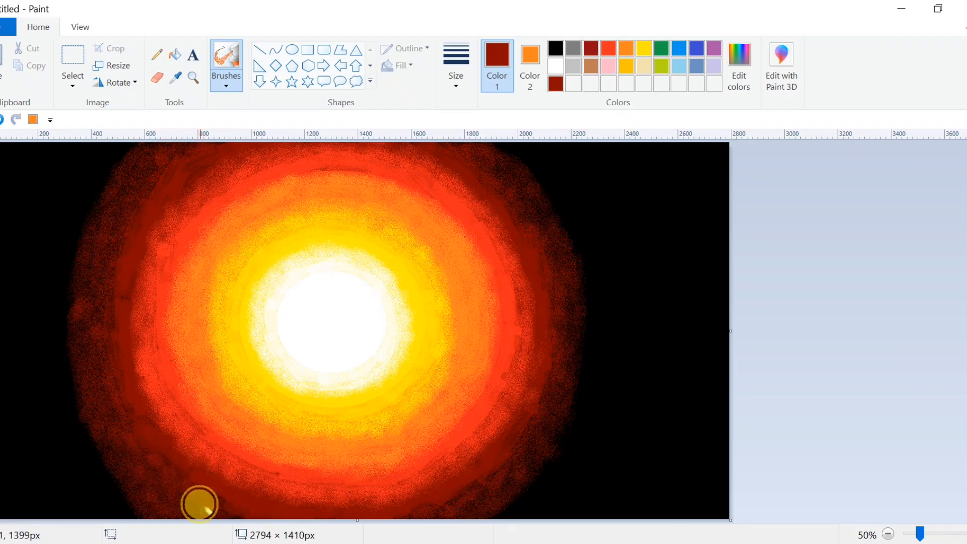
{"action": "left_click_drag", "start_coordinate": [123, 387], "coordinate": [135, 333]}
{"action": "left_click", "coordinate": [550, 66]}
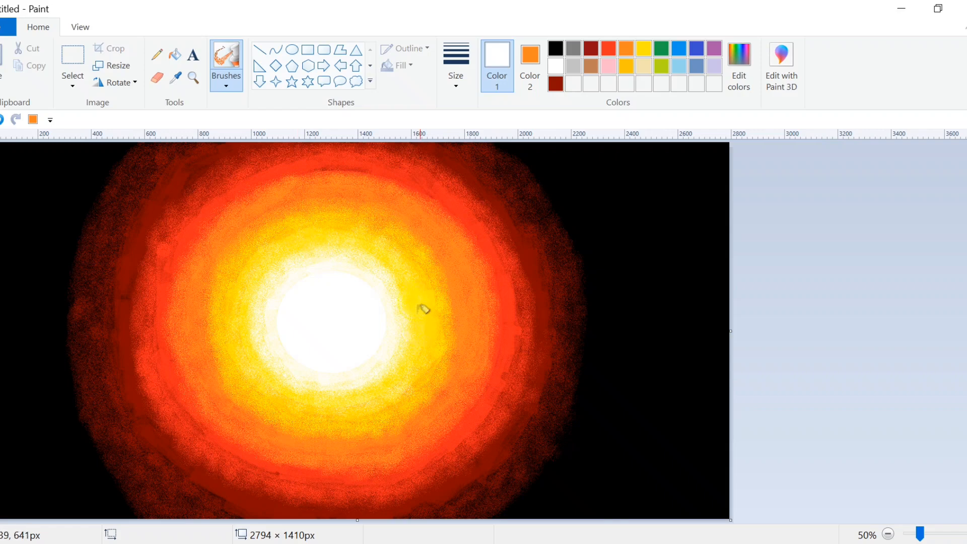
Step: Resize the image by pixels to a width of 40 without maintaining the aspect ratio
{"action": "left_click", "coordinate": [98, 66]}
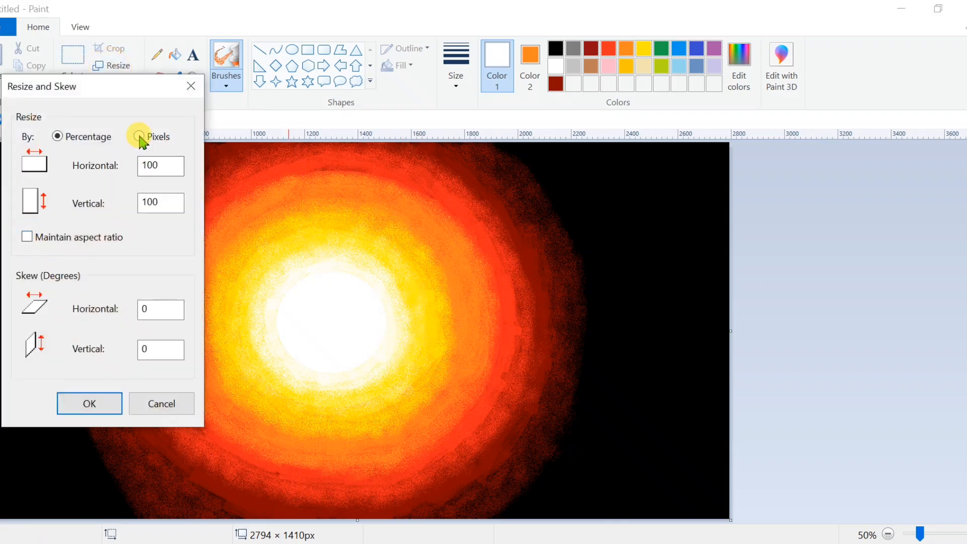
{"action": "left_click", "coordinate": [140, 137]}
{"action": "left_click", "coordinate": [75, 400]}
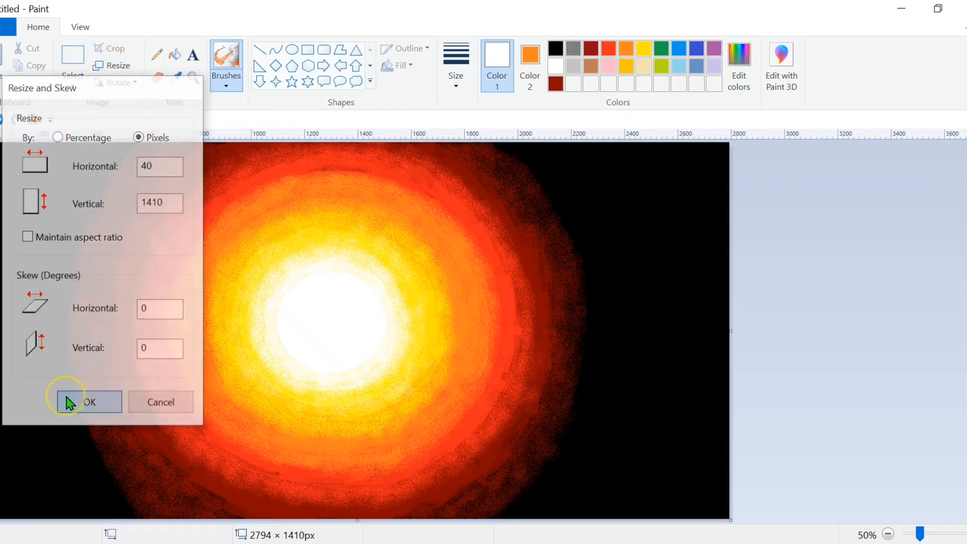
Step: Stretch the image back to a width of 2794 pixels without maintaining the aspect ratio
{"action": "key", "text": "ctrl+w"}
{"action": "left_click", "coordinate": [27, 236]}
{"action": "left_click", "coordinate": [139, 136]}
{"action": "left_click", "coordinate": [178, 167]}
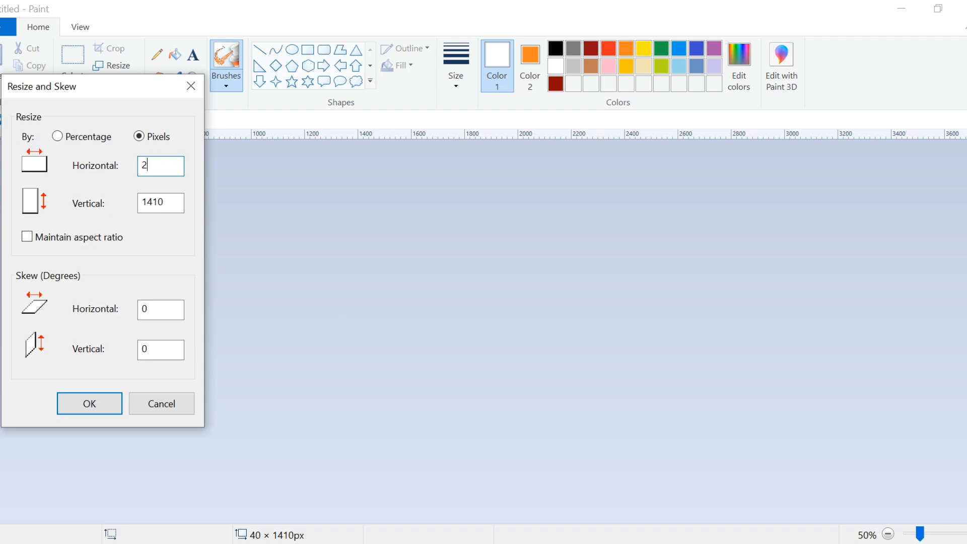
{"action": "type", "text": "2794"}
{"action": "left_click", "coordinate": [79, 400]}
Step: Squash the image to a height of 6 pixels, keeping its width independent, and stretch the height back to 1410 pixels
{"action": "left_click", "coordinate": [111, 65]}
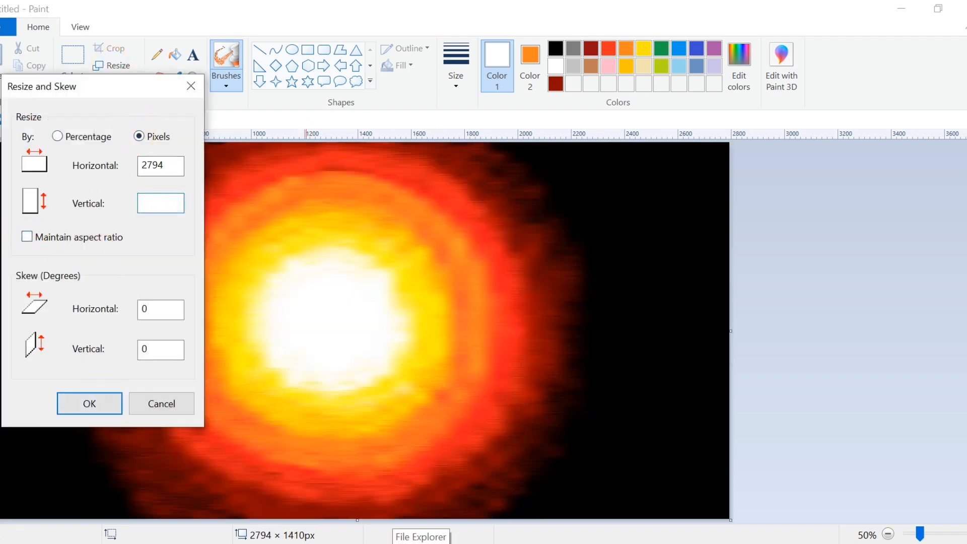
{"action": "left_click", "coordinate": [103, 402]}
{"action": "left_click", "coordinate": [113, 65]}
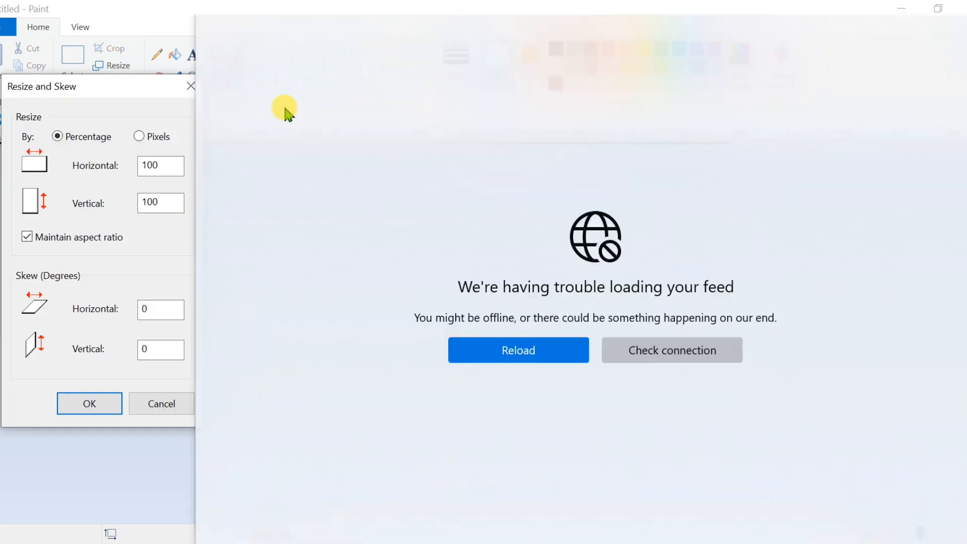
{"action": "left_click", "coordinate": [137, 137]}
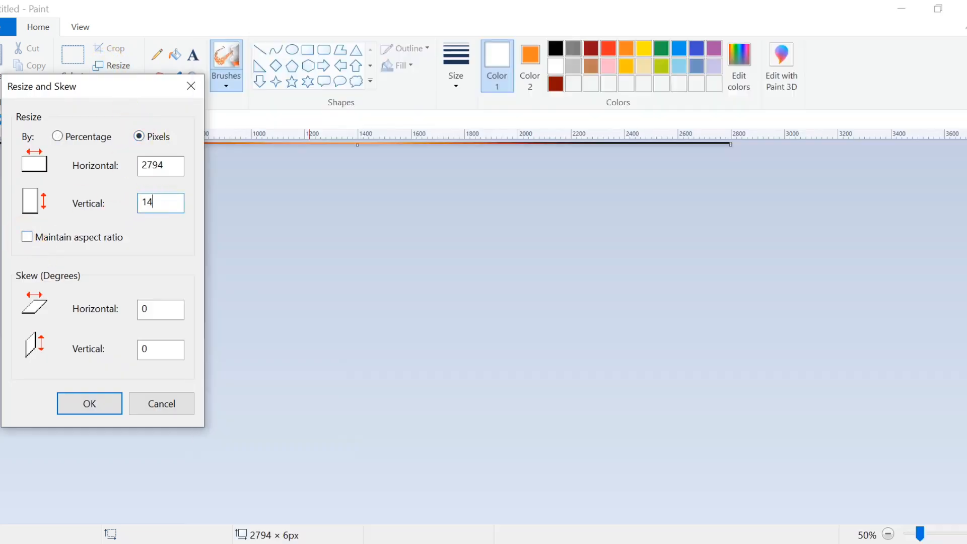
{"action": "left_click", "coordinate": [91, 403]}
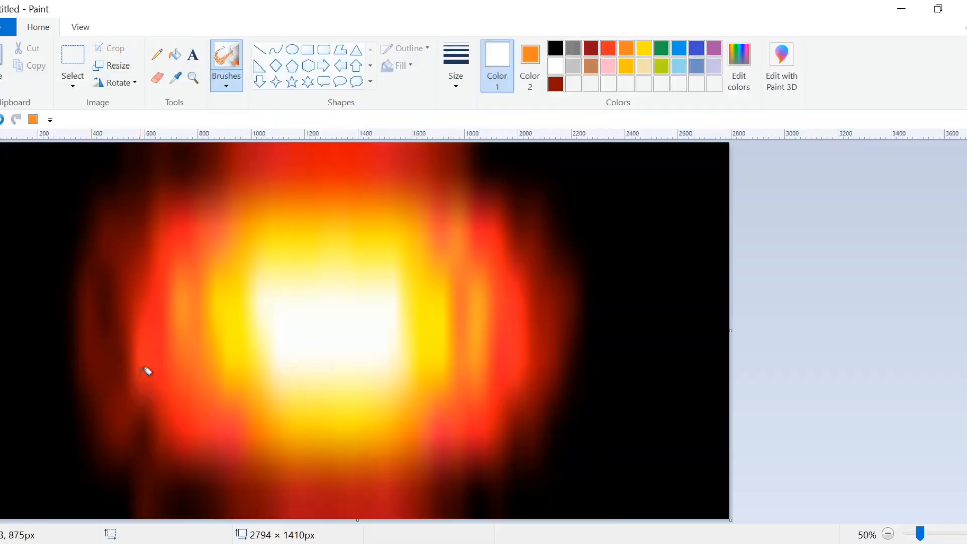
Step: Draw a white-filled ellipse with a white outline, about 581 × 539 px, and center it over the glow
{"action": "left_click", "coordinate": [292, 50]}
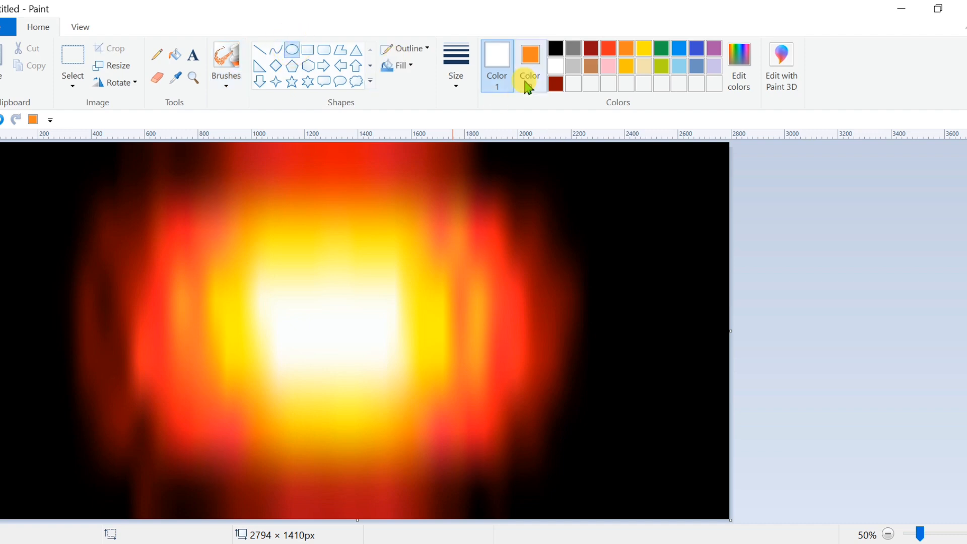
{"action": "left_click", "coordinate": [530, 65]}
{"action": "left_click", "coordinate": [556, 66]}
{"action": "left_click", "coordinate": [496, 66]}
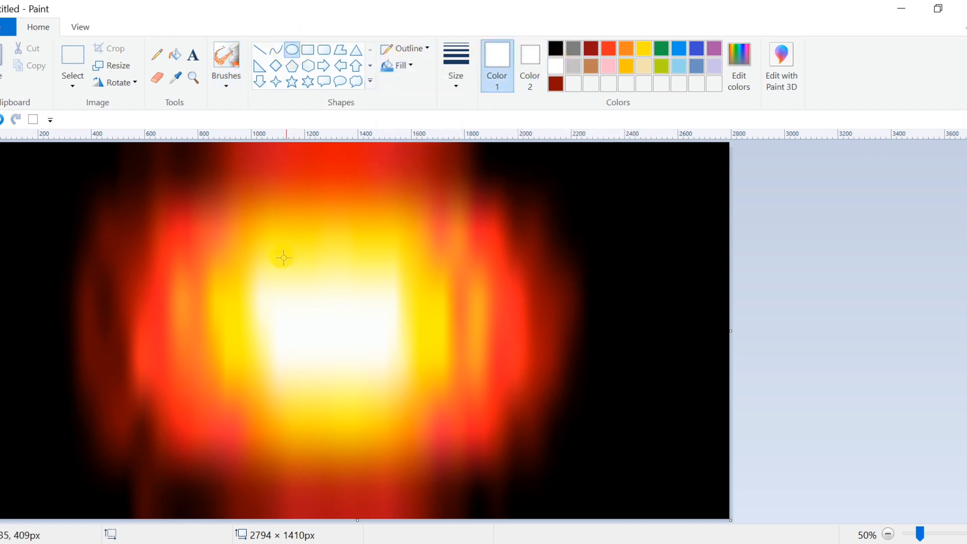
{"action": "left_click_drag", "start_coordinate": [262, 259], "coordinate": [420, 402]}
{"action": "mouse_move", "coordinate": [382, 358]}
{"action": "left_mouse_down"}
{"action": "mouse_move", "coordinate": [363, 346]}
{"action": "mouse_move", "coordinate": [365, 356]}
{"action": "left_mouse_up"}
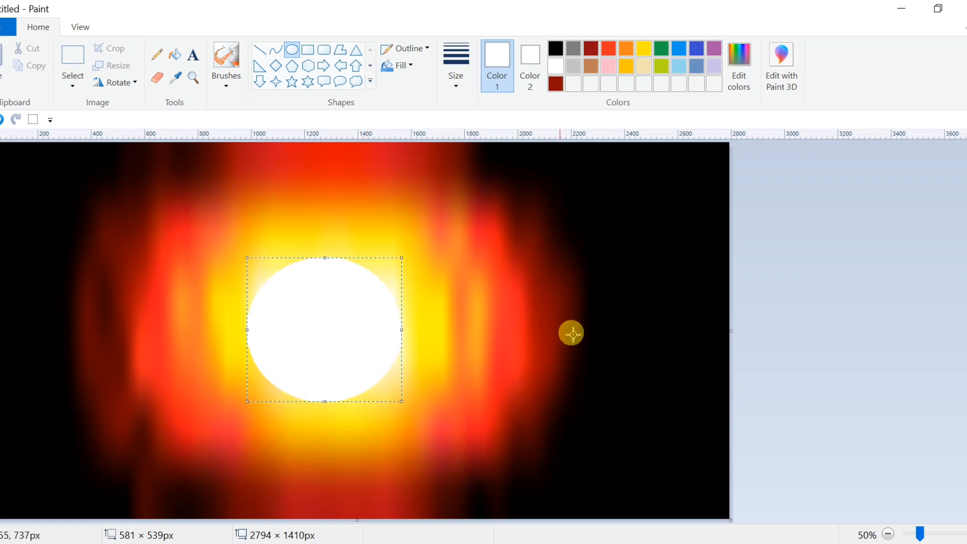
{"action": "left_click", "coordinate": [652, 316]}
Step: Draw a black-filled ellipse over the white one and resize it to about 549 × 525 px, leaving a thin white rim
{"action": "left_click", "coordinate": [556, 48]}
{"action": "left_click", "coordinate": [530, 66]}
{"action": "left_click", "coordinate": [555, 48]}
{"action": "left_click_drag", "start_coordinate": [282, 272], "coordinate": [394, 390]}
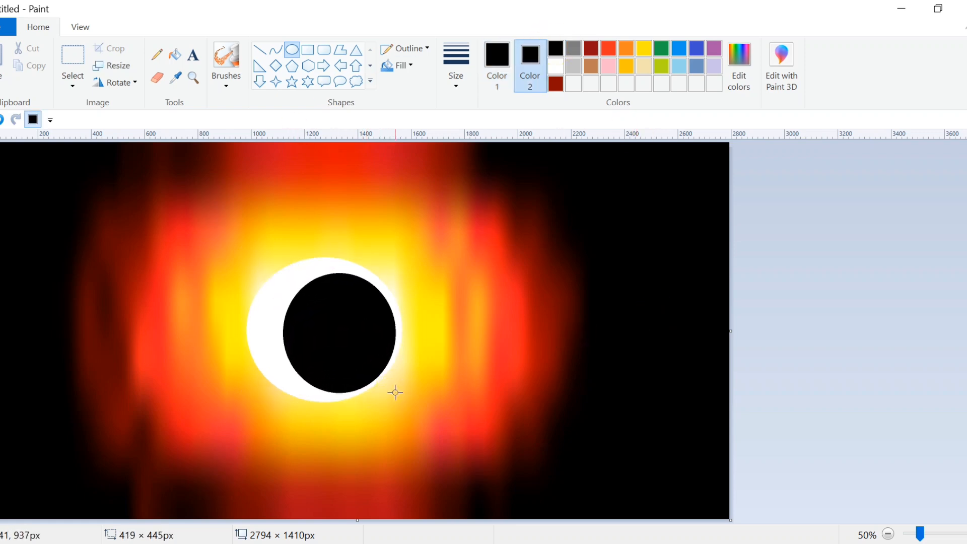
{"action": "left_click_drag", "start_coordinate": [283, 276], "coordinate": [249, 261]}
{"action": "left_click_drag", "start_coordinate": [323, 392], "coordinate": [329, 397]}
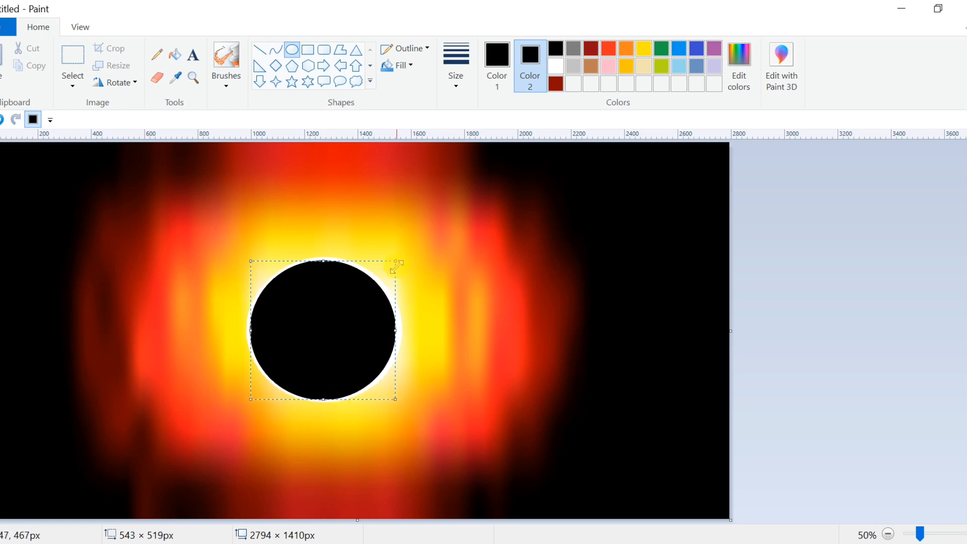
{"action": "left_click_drag", "start_coordinate": [396, 267], "coordinate": [399, 260]}
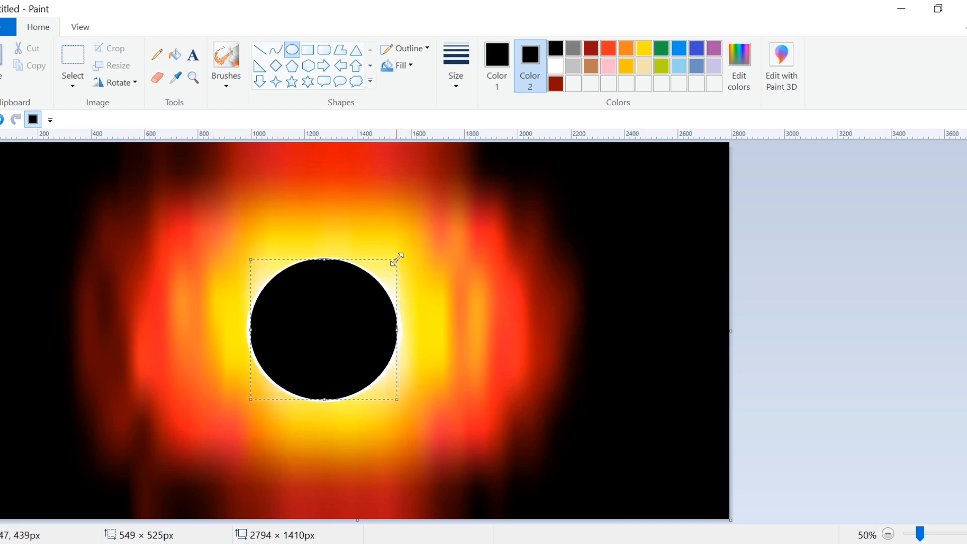
{"action": "left_click", "coordinate": [560, 307]}
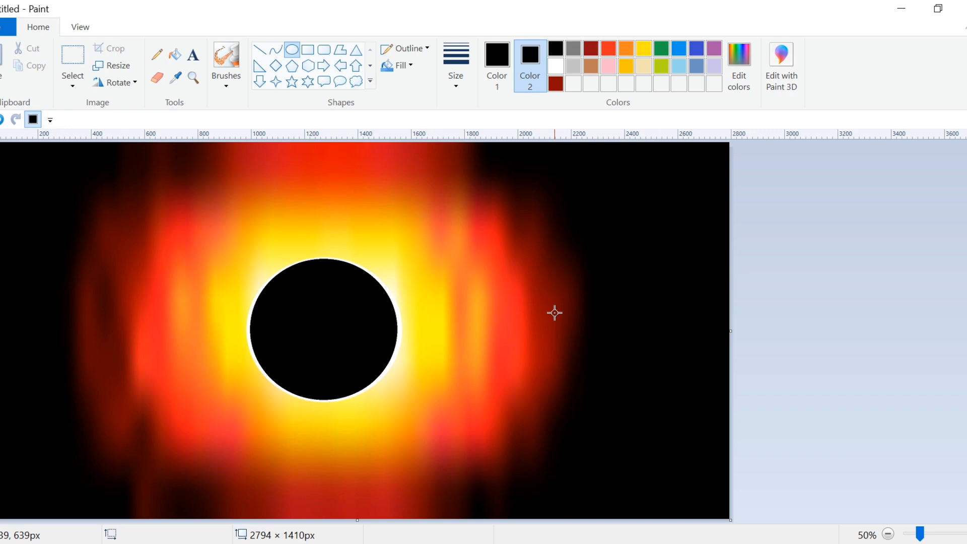
Step: Spray yellow speckles and a bright white spot on the upper-right edge of the black disc
{"action": "left_click", "coordinate": [643, 50]}
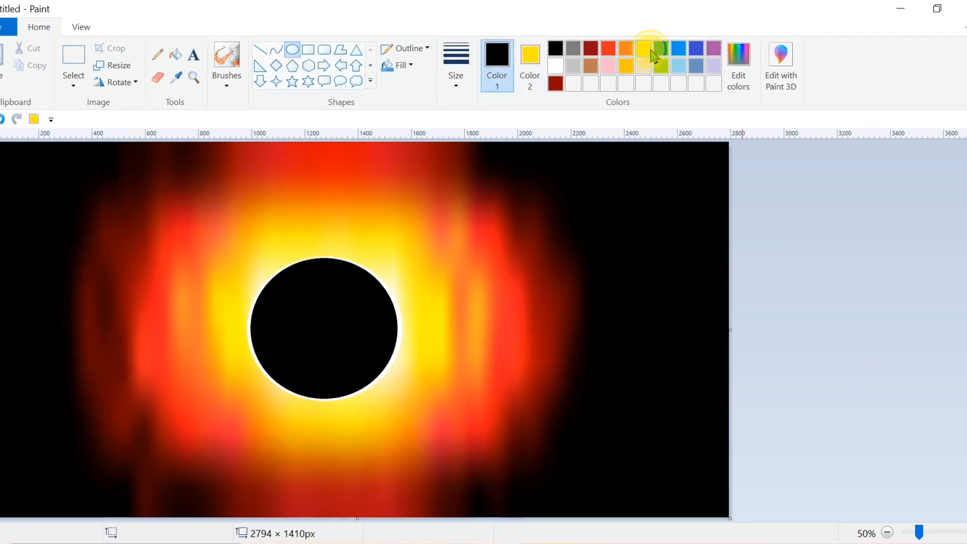
{"action": "left_click", "coordinate": [644, 49]}
{"action": "left_click", "coordinate": [227, 58]}
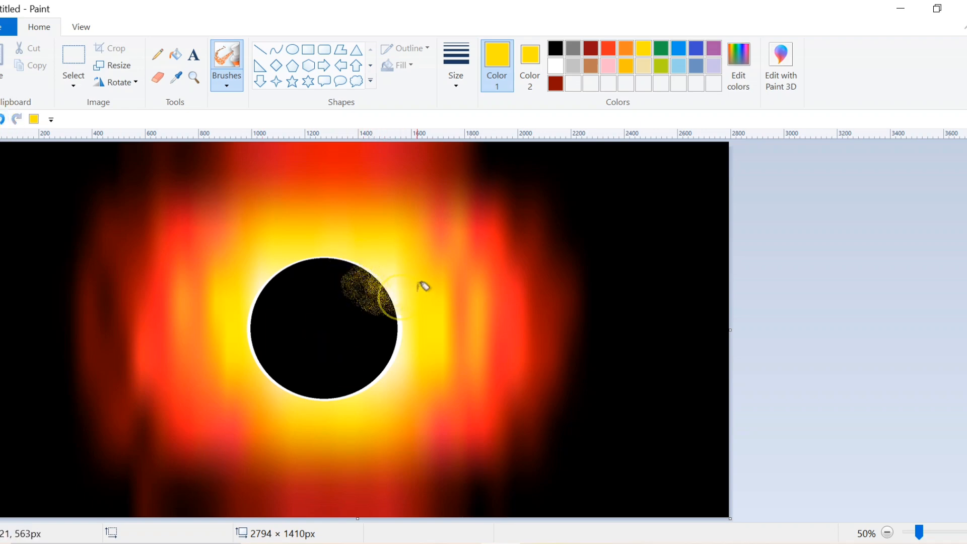
{"action": "left_click", "coordinate": [555, 65]}
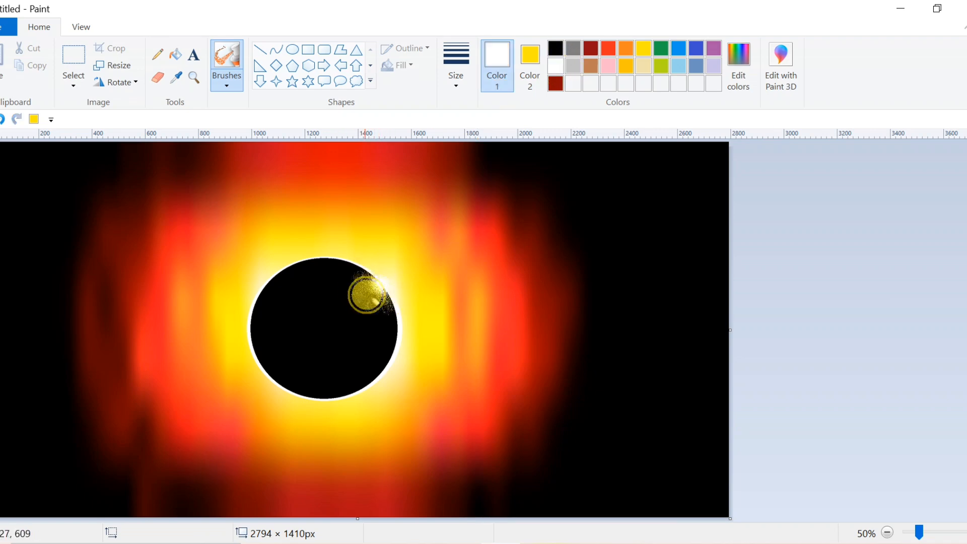
{"action": "left_click", "coordinate": [643, 49]}
{"action": "mouse_move", "coordinate": [352, 274]}
{"action": "left_mouse_down"}
{"action": "mouse_move", "coordinate": [386, 297]}
{"action": "mouse_move", "coordinate": [359, 283]}
{"action": "left_mouse_up"}
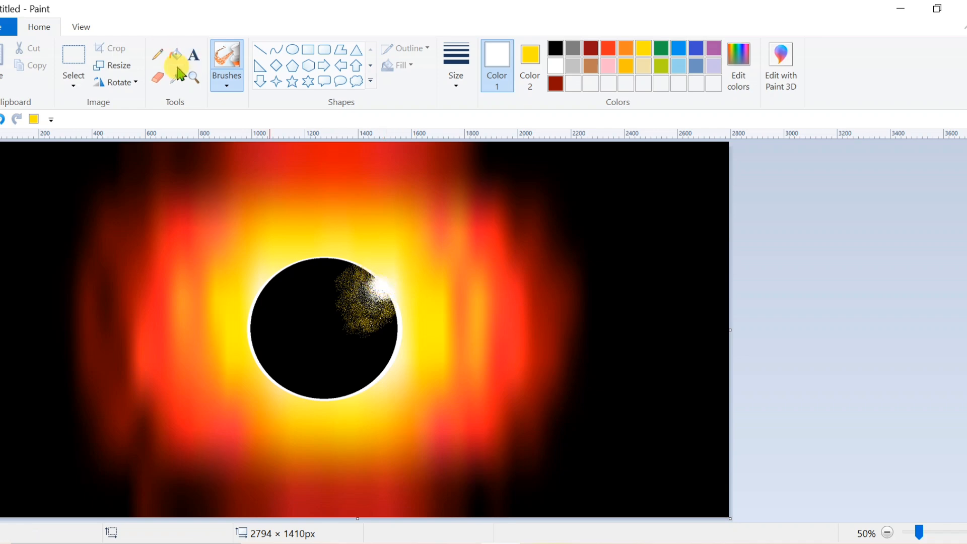
Step: Pencil thin white horizontal dashes from the glow's left part across the black disc to the bright spot
{"action": "left_click", "coordinate": [158, 54]}
{"action": "left_click", "coordinate": [459, 82]}
{"action": "left_click", "coordinate": [460, 204]}
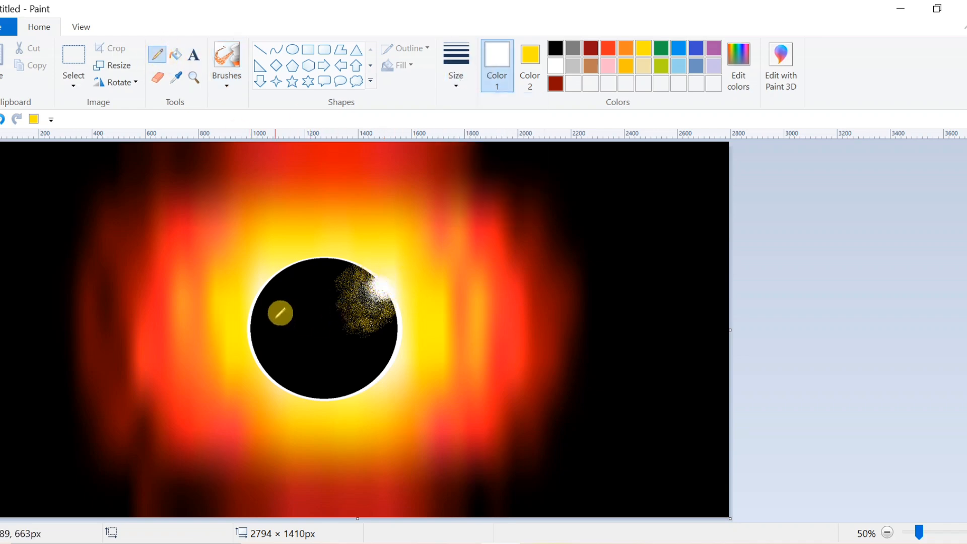
{"action": "left_click_drag", "start_coordinate": [150, 320], "coordinate": [345, 318]}
{"action": "mouse_move", "coordinate": [258, 310]}
{"action": "left_mouse_down"}
{"action": "mouse_move", "coordinate": [350, 307]}
{"action": "mouse_move", "coordinate": [356, 320]}
{"action": "mouse_move", "coordinate": [381, 318]}
{"action": "left_mouse_up"}
{"action": "mouse_move", "coordinate": [258, 313]}
{"action": "left_mouse_down"}
{"action": "mouse_move", "coordinate": [357, 304]}
{"action": "mouse_move", "coordinate": [283, 312]}
{"action": "mouse_move", "coordinate": [317, 309]}
{"action": "left_mouse_up"}
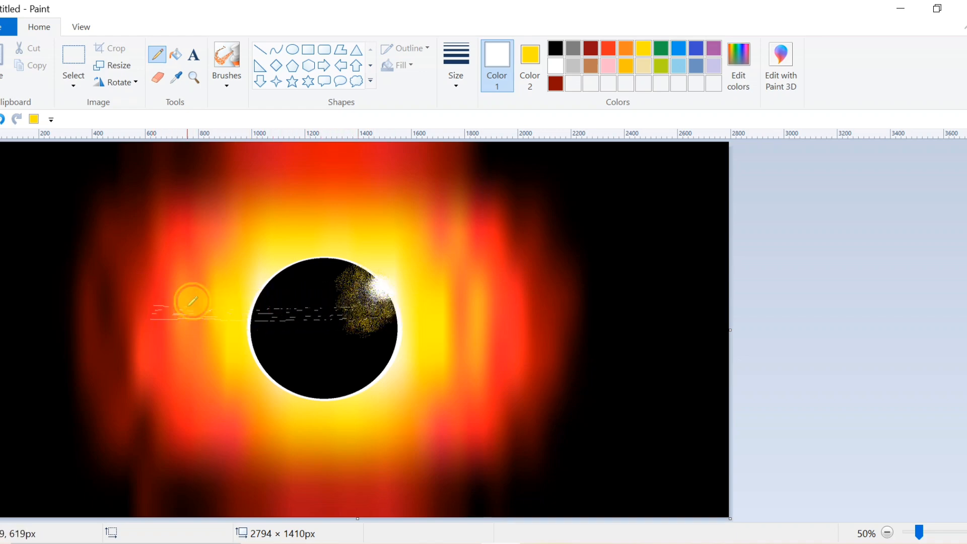
{"action": "left_click_drag", "start_coordinate": [211, 307], "coordinate": [363, 303]}
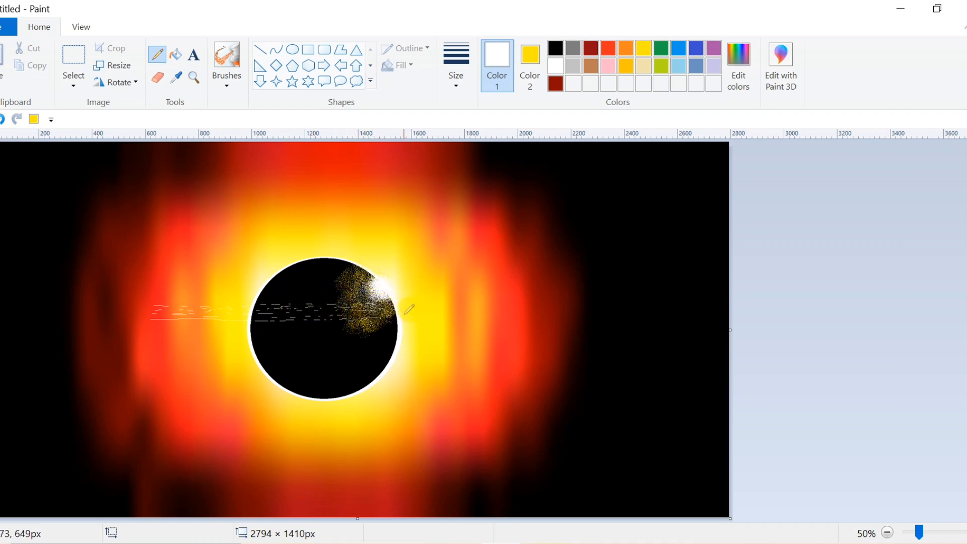
Step: Pencil thin white horizontal dashes from the disc's right edge across the glow onto the black background
{"action": "left_click_drag", "start_coordinate": [428, 309], "coordinate": [567, 309]}
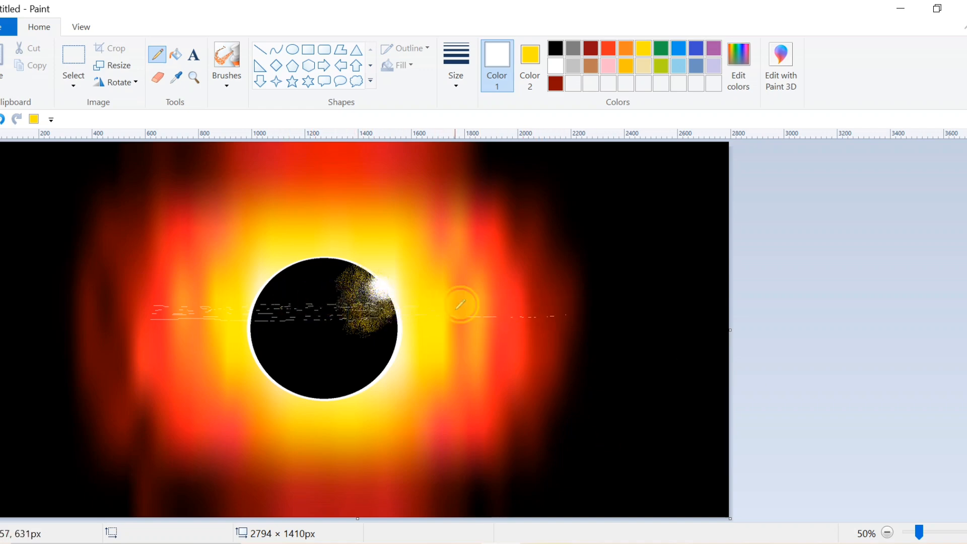
{"action": "left_click_drag", "start_coordinate": [457, 308], "coordinate": [517, 308]}
{"action": "left_click_drag", "start_coordinate": [579, 302], "coordinate": [660, 297]}
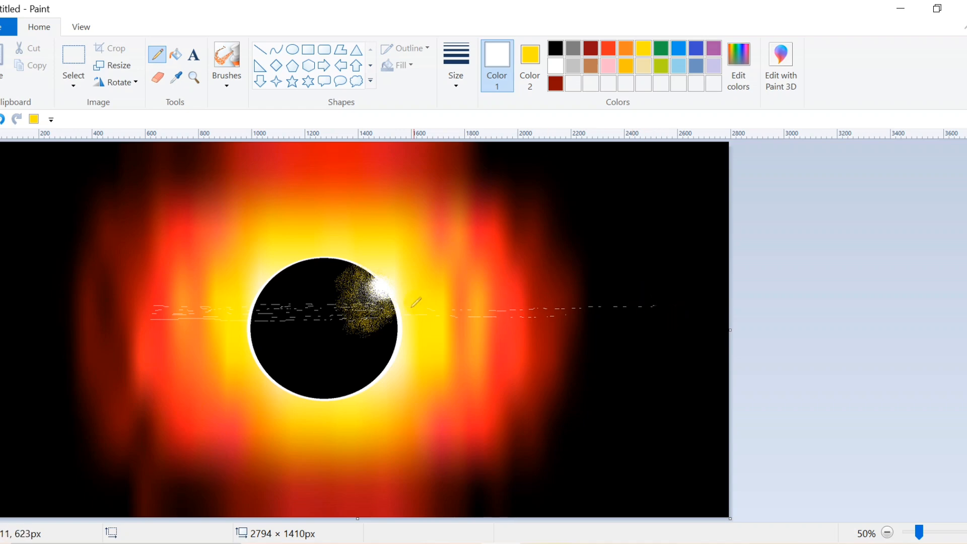
{"action": "left_click_drag", "start_coordinate": [570, 302], "coordinate": [588, 300]}
{"action": "left_click_drag", "start_coordinate": [536, 301], "coordinate": [581, 301]}
{"action": "left_click_drag", "start_coordinate": [479, 318], "coordinate": [601, 322]}
{"action": "left_click_drag", "start_coordinate": [567, 314], "coordinate": [584, 313]}
Step: Pencil thin white vertical dashes above and below the bright spot, crossing the glow and the disc's right part
{"action": "left_click_drag", "start_coordinate": [365, 199], "coordinate": [365, 151]}
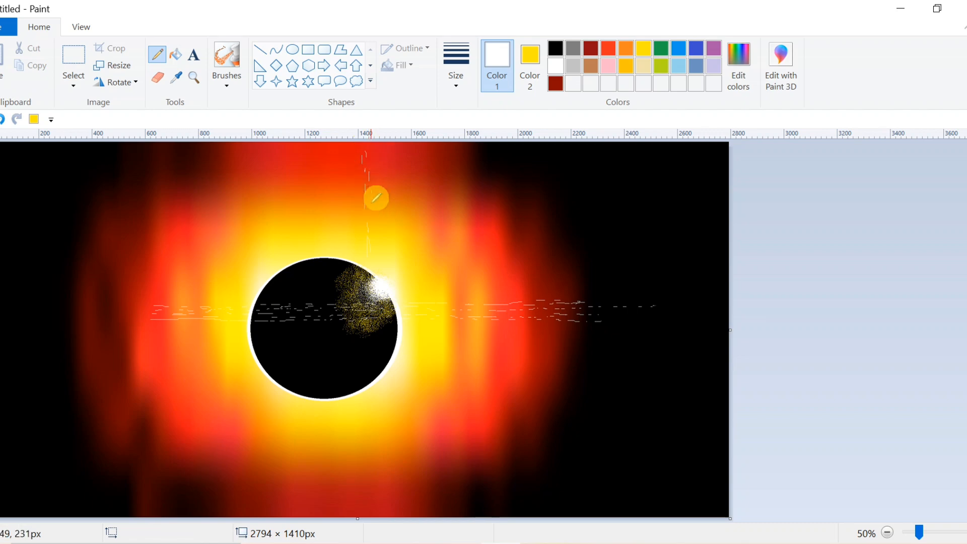
{"action": "mouse_move", "coordinate": [379, 258]}
{"action": "left_mouse_down"}
{"action": "mouse_move", "coordinate": [360, 157]}
{"action": "mouse_move", "coordinate": [365, 224]}
{"action": "left_mouse_up"}
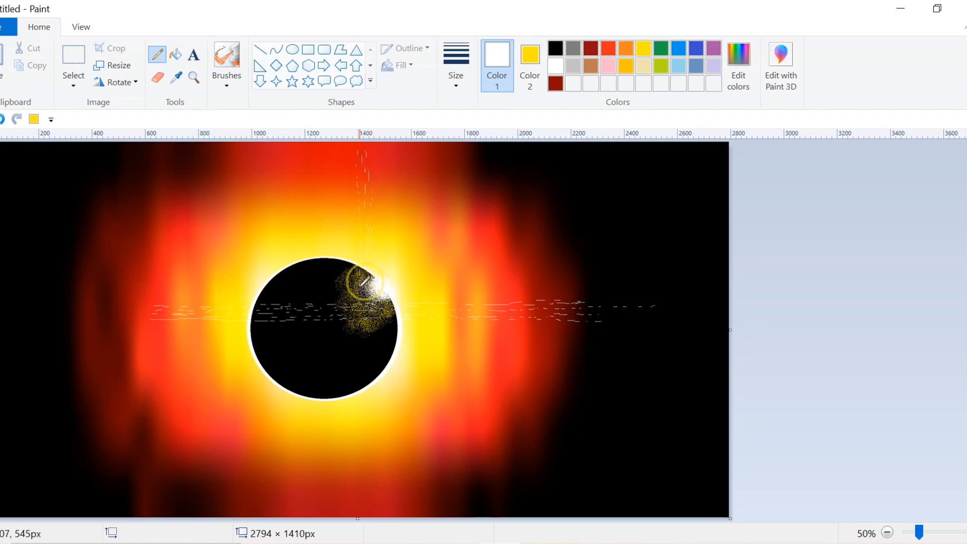
{"action": "left_click_drag", "start_coordinate": [372, 331], "coordinate": [373, 440]}
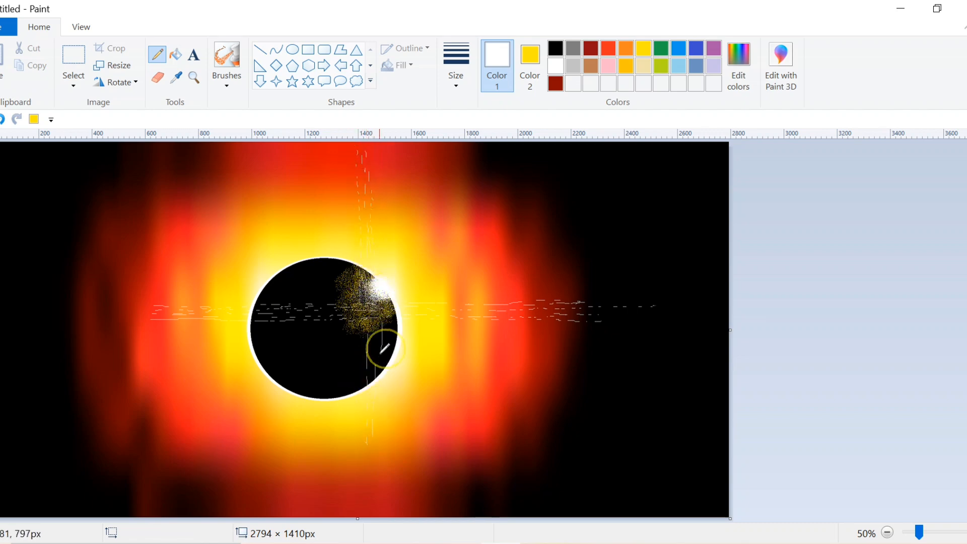
Step: Sample a dark red from the glow and pencil a wavy horizon line across the lower part of the canvas
{"action": "left_click", "coordinate": [176, 78]}
{"action": "left_click", "coordinate": [200, 177]}
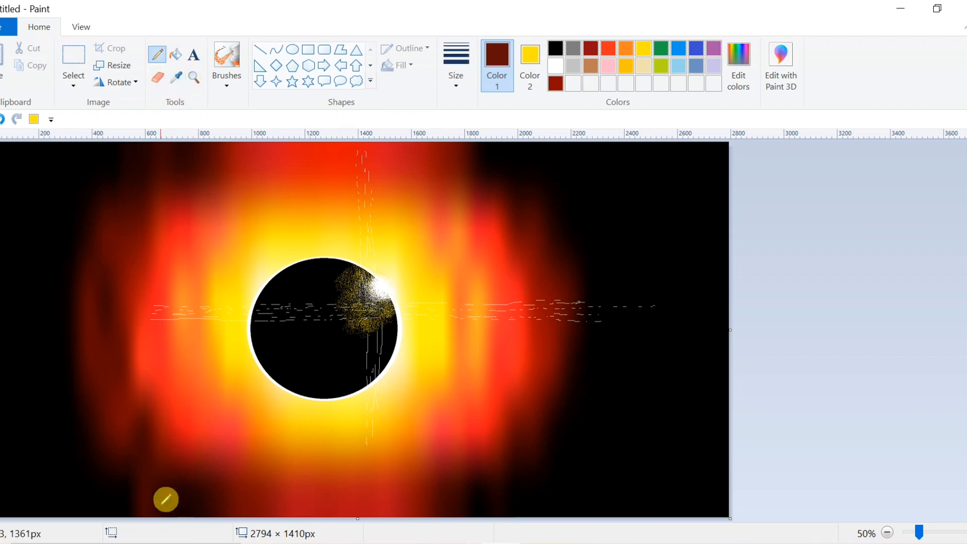
{"action": "mouse_move", "coordinate": [1, 453]}
{"action": "left_mouse_down"}
{"action": "mouse_move", "coordinate": [222, 500]}
{"action": "mouse_move", "coordinate": [357, 499]}
{"action": "mouse_move", "coordinate": [753, 436]}
{"action": "left_mouse_up"}
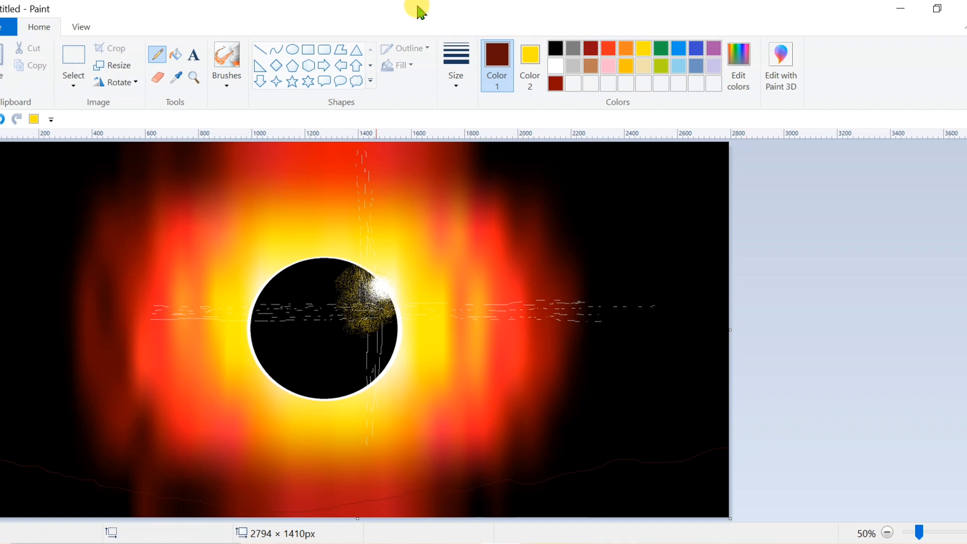
Step: Paint the area below the horizon line black with the standard brush, covering the glow's lower edge
{"action": "left_click", "coordinate": [555, 49]}
{"action": "left_click", "coordinate": [227, 75]}
{"action": "left_click", "coordinate": [221, 108]}
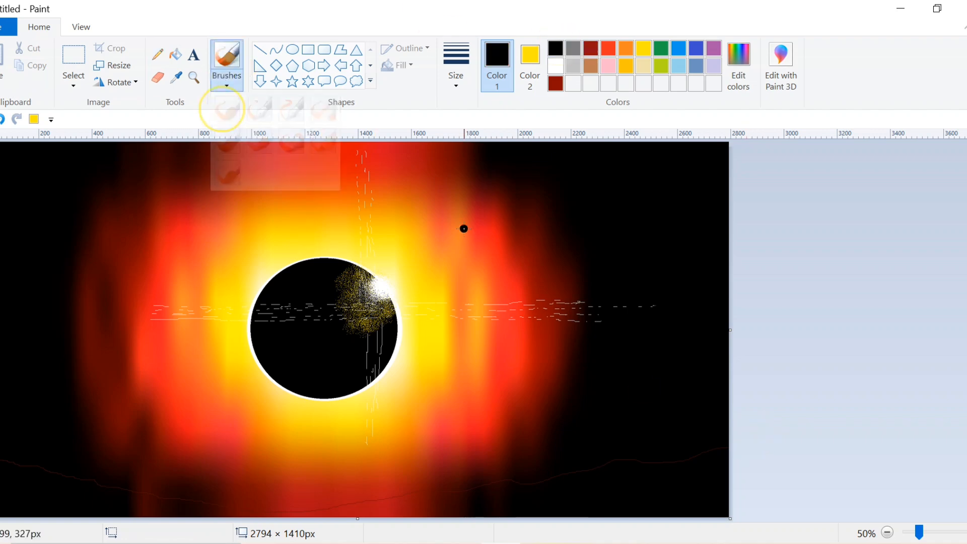
{"action": "left_click", "coordinate": [507, 230]}
{"action": "mouse_move", "coordinate": [518, 491]}
{"action": "left_mouse_down"}
{"action": "mouse_move", "coordinate": [505, 483]}
{"action": "mouse_move", "coordinate": [726, 449]}
{"action": "left_mouse_up"}
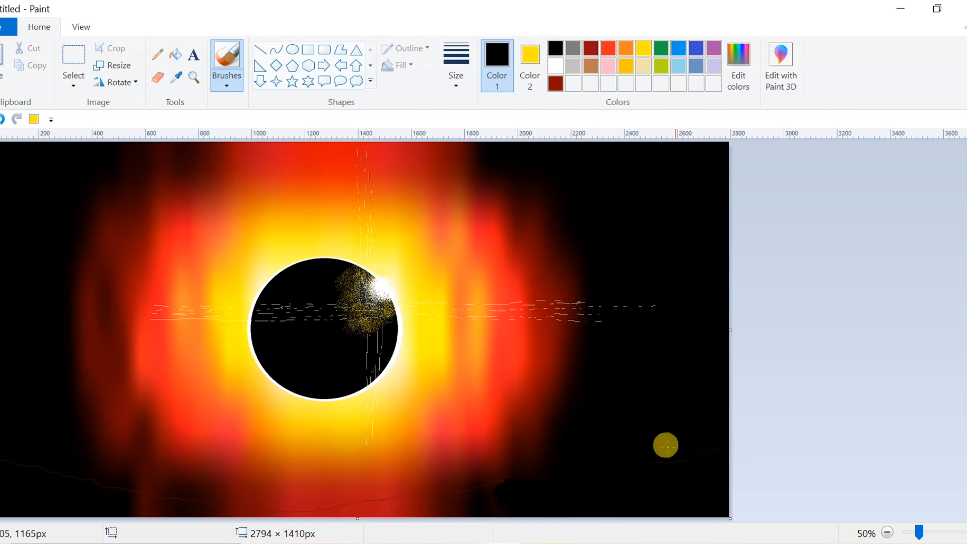
{"action": "mouse_move", "coordinate": [531, 490]}
{"action": "left_mouse_down"}
{"action": "mouse_move", "coordinate": [503, 486]}
{"action": "mouse_move", "coordinate": [316, 512]}
{"action": "mouse_move", "coordinate": [375, 514]}
{"action": "mouse_move", "coordinate": [363, 518]}
{"action": "mouse_move", "coordinate": [519, 498]}
{"action": "mouse_move", "coordinate": [334, 511]}
{"action": "left_mouse_up"}
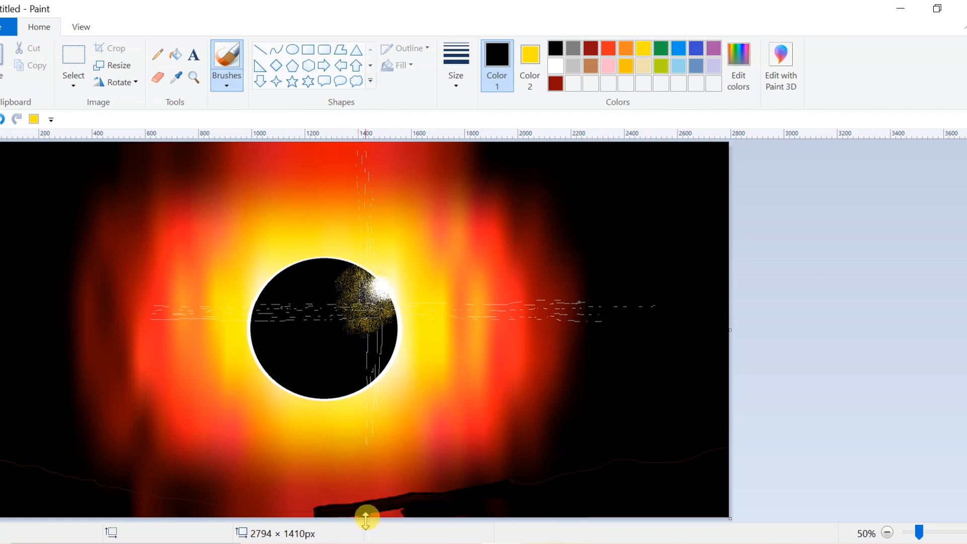
{"action": "left_click_drag", "start_coordinate": [402, 511], "coordinate": [295, 512]}
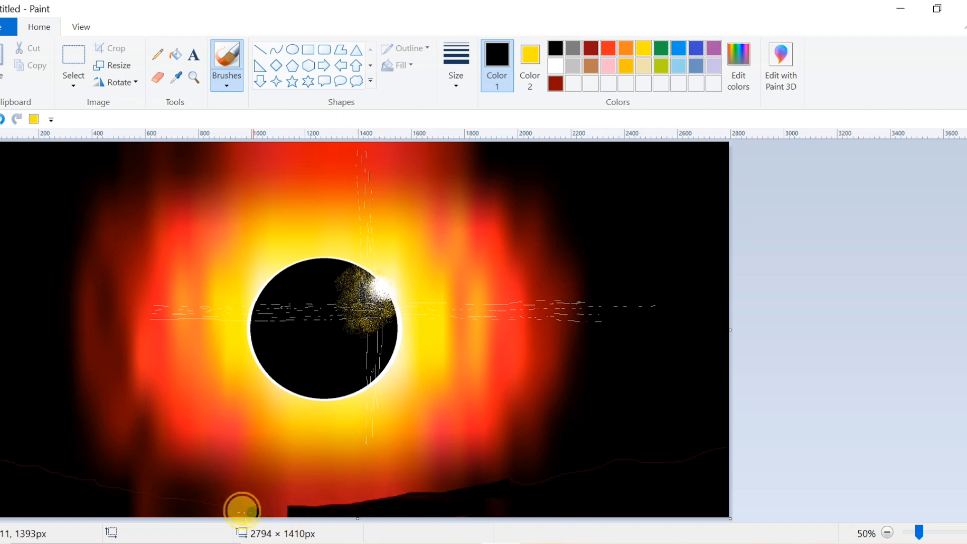
{"action": "mouse_move", "coordinate": [124, 496]}
{"action": "left_mouse_down"}
{"action": "mouse_move", "coordinate": [353, 509]}
{"action": "mouse_move", "coordinate": [115, 495]}
{"action": "mouse_move", "coordinate": [128, 504]}
{"action": "mouse_move", "coordinate": [116, 514]}
{"action": "mouse_move", "coordinate": [183, 512]}
{"action": "left_mouse_up"}
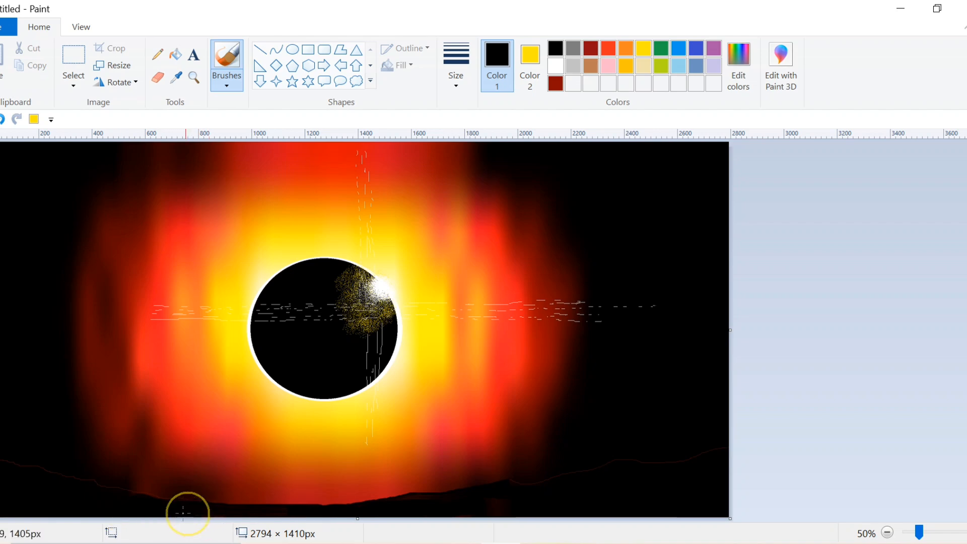
Step: Pencil slanted red-orange strokes along the horizon and down the right-hand hillside to form rocky ridges
{"action": "left_click", "coordinate": [161, 62]}
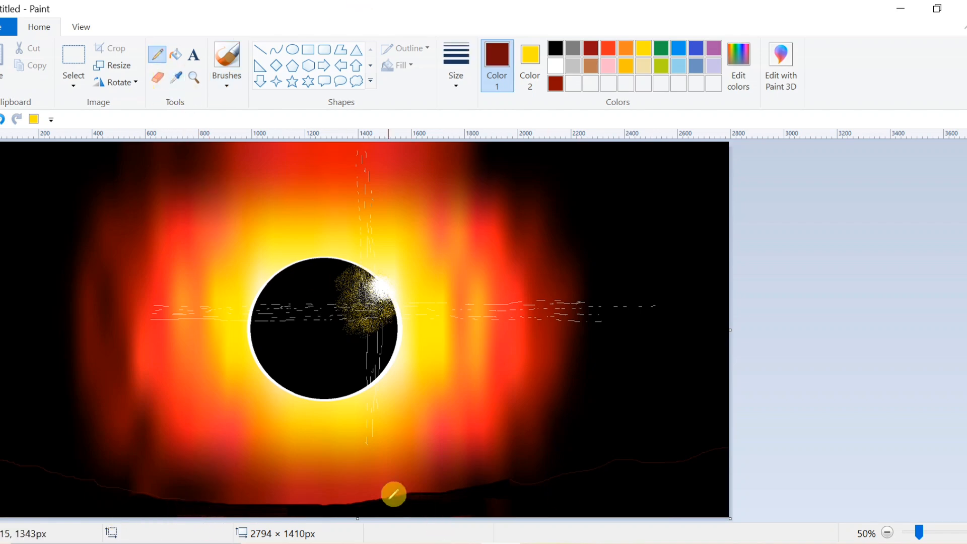
{"action": "left_click", "coordinate": [608, 48]}
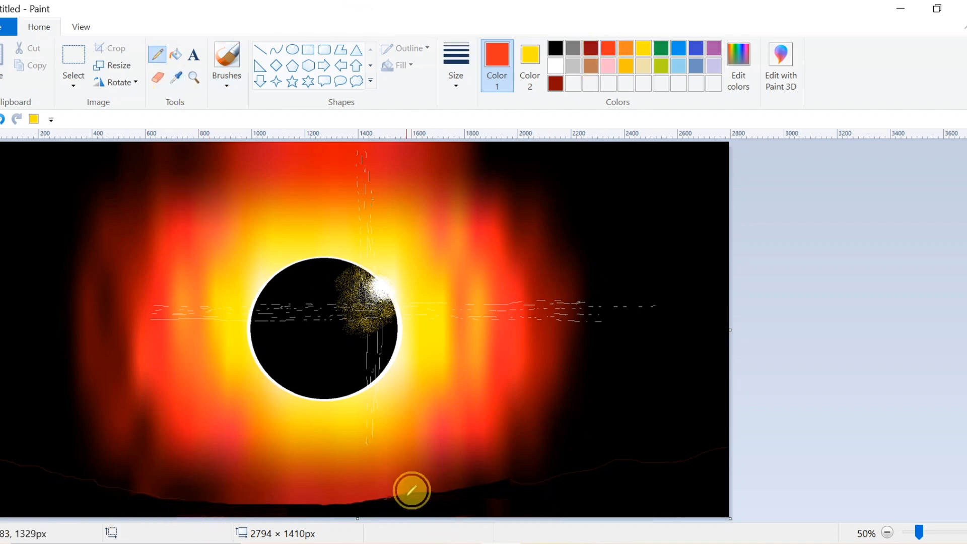
{"action": "mouse_move", "coordinate": [436, 488]}
{"action": "left_mouse_down"}
{"action": "mouse_move", "coordinate": [598, 459]}
{"action": "mouse_move", "coordinate": [503, 503]}
{"action": "left_mouse_up"}
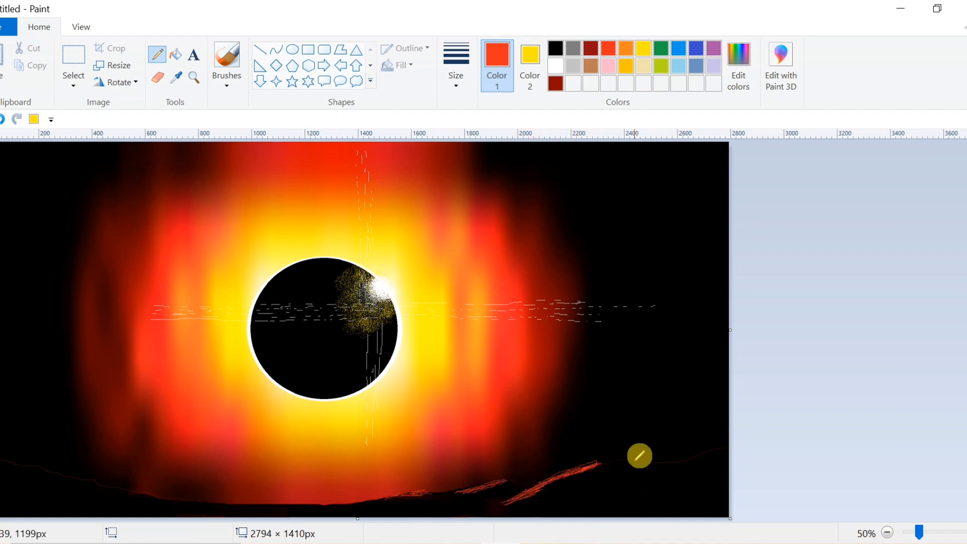
{"action": "mouse_move", "coordinate": [634, 452]}
{"action": "left_mouse_down"}
{"action": "mouse_move", "coordinate": [604, 483]}
{"action": "mouse_move", "coordinate": [642, 446]}
{"action": "mouse_move", "coordinate": [576, 494]}
{"action": "mouse_move", "coordinate": [678, 462]}
{"action": "mouse_move", "coordinate": [613, 500]}
{"action": "mouse_move", "coordinate": [673, 462]}
{"action": "left_mouse_up"}
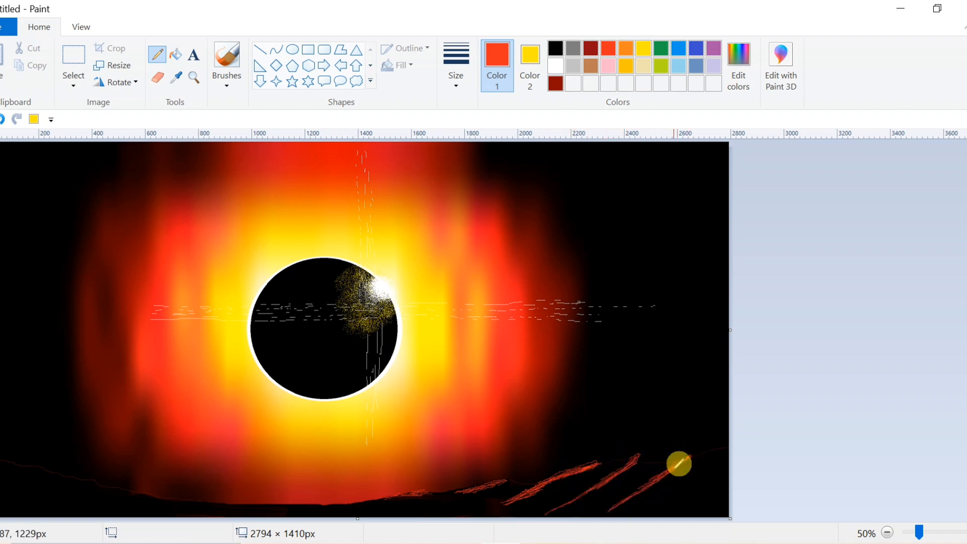
{"action": "left_click_drag", "start_coordinate": [704, 468], "coordinate": [715, 455]}
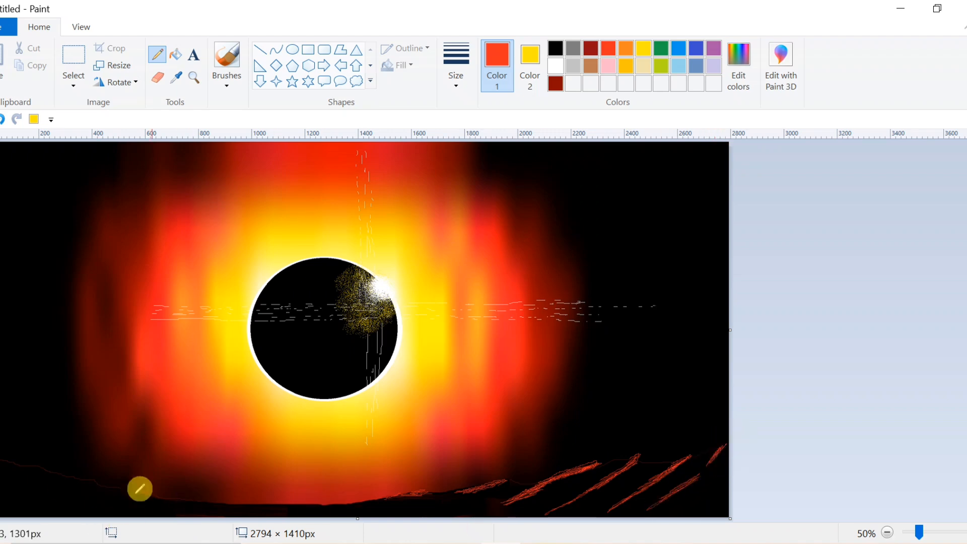
Step: Pencil red-orange ridges descending the left-hand hillside and add short dashes between the ridges on the right
{"action": "mouse_move", "coordinate": [2, 456]}
{"action": "left_mouse_down"}
{"action": "mouse_move", "coordinate": [39, 468]}
{"action": "mouse_move", "coordinate": [80, 496]}
{"action": "mouse_move", "coordinate": [16, 460]}
{"action": "mouse_move", "coordinate": [97, 513]}
{"action": "left_mouse_up"}
{"action": "mouse_move", "coordinate": [92, 476]}
{"action": "left_mouse_down"}
{"action": "mouse_move", "coordinate": [138, 504]}
{"action": "mouse_move", "coordinate": [107, 484]}
{"action": "mouse_move", "coordinate": [127, 489]}
{"action": "mouse_move", "coordinate": [163, 516]}
{"action": "left_mouse_up"}
{"action": "mouse_move", "coordinate": [213, 498]}
{"action": "left_mouse_down"}
{"action": "mouse_move", "coordinate": [190, 495]}
{"action": "mouse_move", "coordinate": [227, 505]}
{"action": "left_mouse_up"}
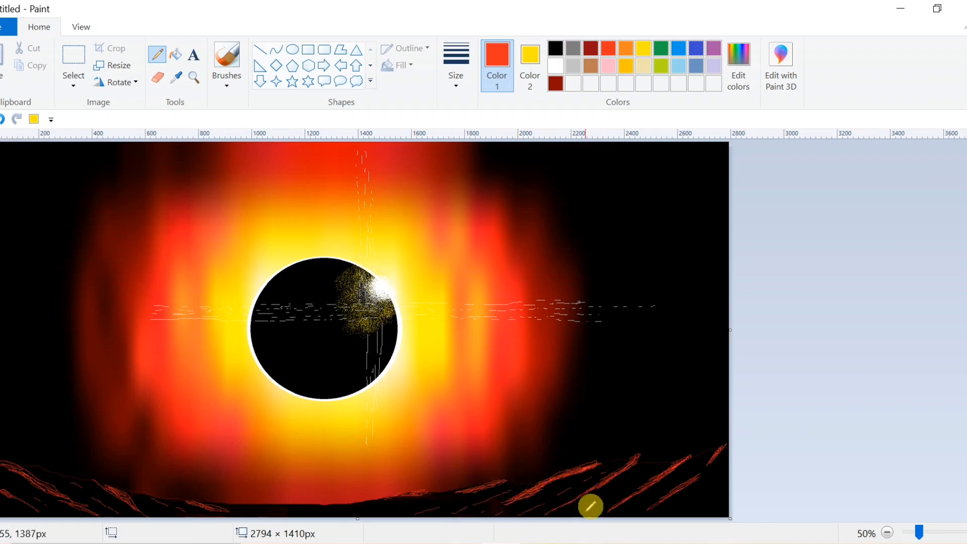
{"action": "left_click_drag", "start_coordinate": [585, 510], "coordinate": [591, 507]}
{"action": "left_click_drag", "start_coordinate": [595, 505], "coordinate": [601, 501]}
{"action": "left_click_drag", "start_coordinate": [606, 492], "coordinate": [613, 489]}
{"action": "left_click_drag", "start_coordinate": [629, 482], "coordinate": [660, 489]}
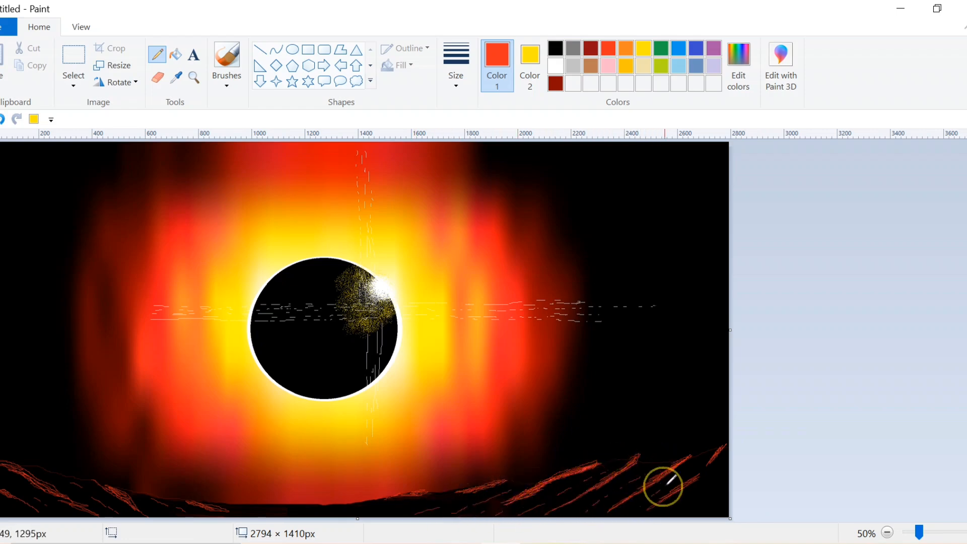
Step: Pencil golden-orange highlights over the red ridges on both hillsides
{"action": "left_click", "coordinate": [631, 66]}
{"action": "mouse_move", "coordinate": [498, 471]}
{"action": "left_mouse_down"}
{"action": "mouse_move", "coordinate": [483, 475]}
{"action": "mouse_move", "coordinate": [513, 491]}
{"action": "mouse_move", "coordinate": [582, 463]}
{"action": "mouse_move", "coordinate": [514, 496]}
{"action": "mouse_move", "coordinate": [526, 490]}
{"action": "left_mouse_up"}
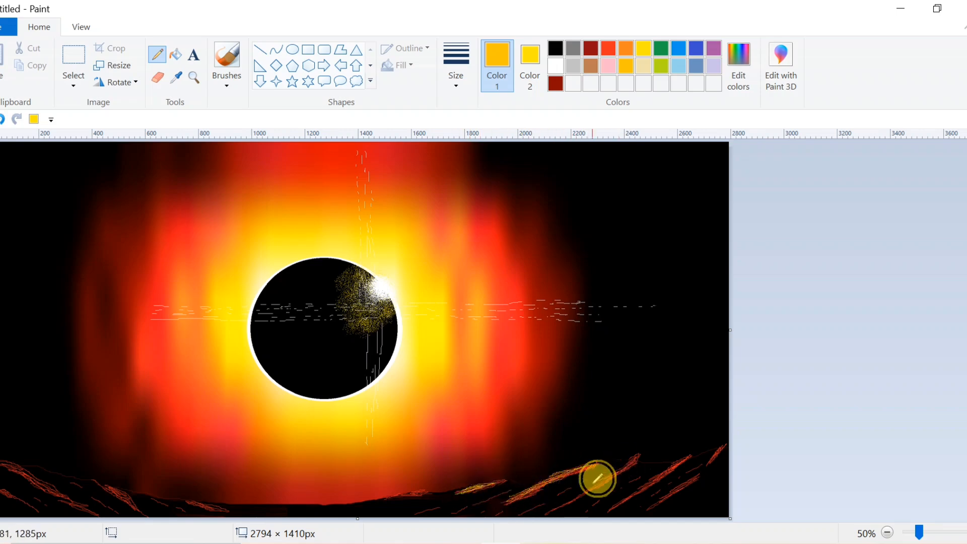
{"action": "mouse_move", "coordinate": [597, 479]}
{"action": "left_mouse_down"}
{"action": "mouse_move", "coordinate": [647, 449]}
{"action": "mouse_move", "coordinate": [552, 507]}
{"action": "mouse_move", "coordinate": [643, 452]}
{"action": "mouse_move", "coordinate": [673, 464]}
{"action": "mouse_move", "coordinate": [654, 476]}
{"action": "mouse_move", "coordinate": [676, 463]}
{"action": "mouse_move", "coordinate": [625, 497]}
{"action": "mouse_move", "coordinate": [652, 477]}
{"action": "mouse_move", "coordinate": [677, 485]}
{"action": "mouse_move", "coordinate": [693, 475]}
{"action": "mouse_move", "coordinate": [645, 507]}
{"action": "mouse_move", "coordinate": [720, 446]}
{"action": "left_mouse_up"}
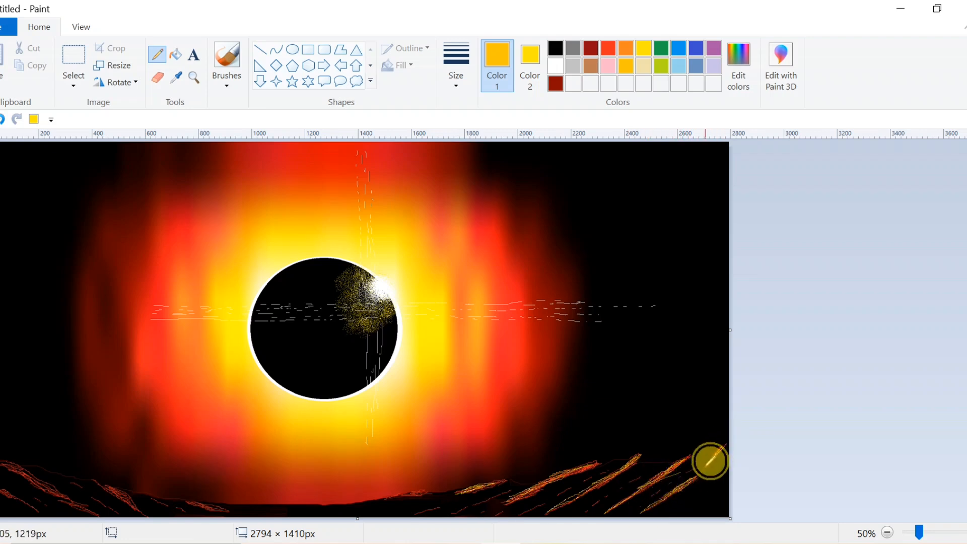
{"action": "mouse_move", "coordinate": [37, 470]}
{"action": "left_mouse_down"}
{"action": "mouse_move", "coordinate": [97, 513]}
{"action": "mouse_move", "coordinate": [57, 491]}
{"action": "mouse_move", "coordinate": [94, 510]}
{"action": "mouse_move", "coordinate": [6, 491]}
{"action": "mouse_move", "coordinate": [40, 510]}
{"action": "mouse_move", "coordinate": [128, 498]}
{"action": "mouse_move", "coordinate": [118, 491]}
{"action": "mouse_move", "coordinate": [142, 516]}
{"action": "left_mouse_up"}
{"action": "mouse_move", "coordinate": [194, 500]}
{"action": "left_mouse_down"}
{"action": "mouse_move", "coordinate": [245, 520]}
{"action": "mouse_move", "coordinate": [235, 517]}
{"action": "left_mouse_up"}
{"action": "mouse_move", "coordinate": [582, 482]}
{"action": "left_mouse_down"}
{"action": "mouse_move", "coordinate": [559, 493]}
{"action": "mouse_move", "coordinate": [610, 463]}
{"action": "mouse_move", "coordinate": [526, 510]}
{"action": "mouse_move", "coordinate": [641, 498]}
{"action": "mouse_move", "coordinate": [615, 487]}
{"action": "left_mouse_up"}
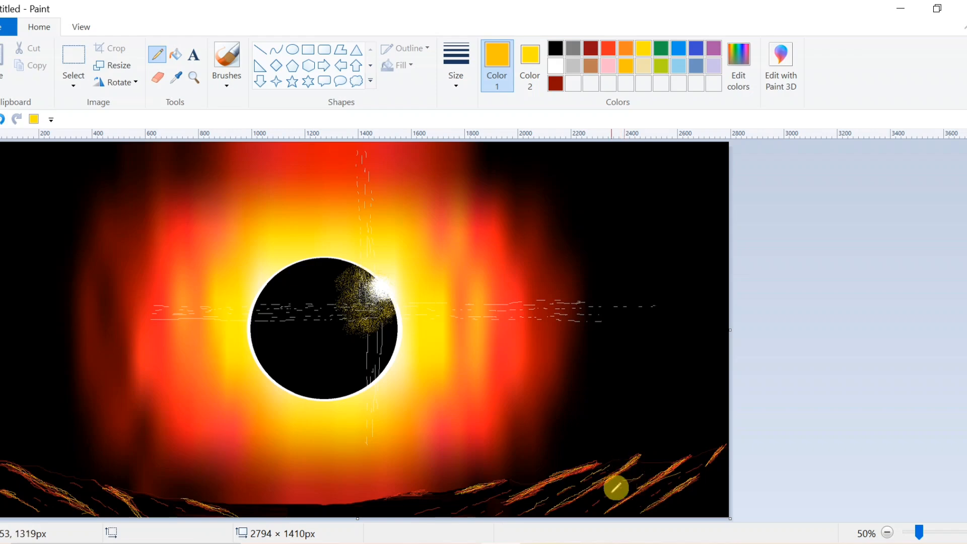
{"action": "left_click_drag", "start_coordinate": [699, 459], "coordinate": [694, 466]}
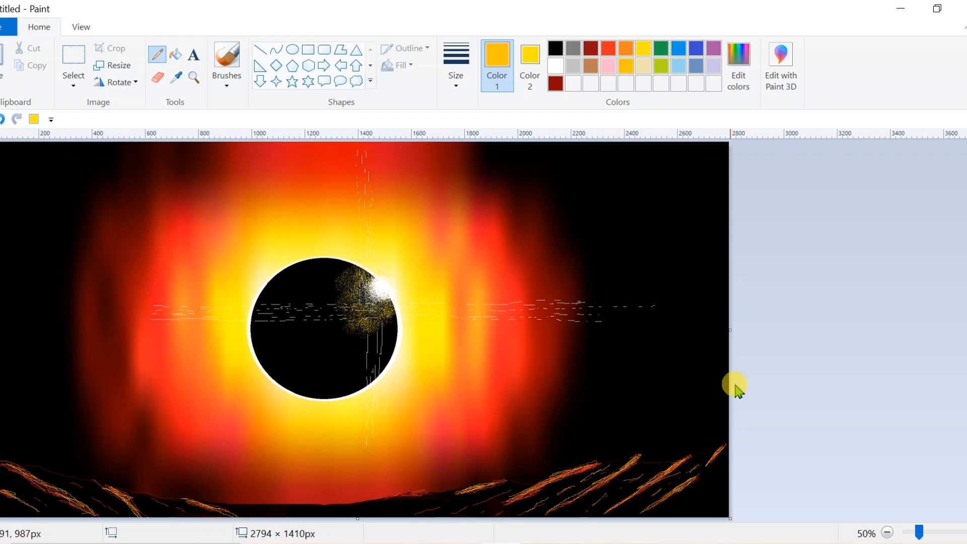
{"action": "left_click", "coordinate": [227, 83]}
{"action": "left_click", "coordinate": [322, 103]}
{"action": "left_click_drag", "start_coordinate": [566, 475], "coordinate": [569, 481]}
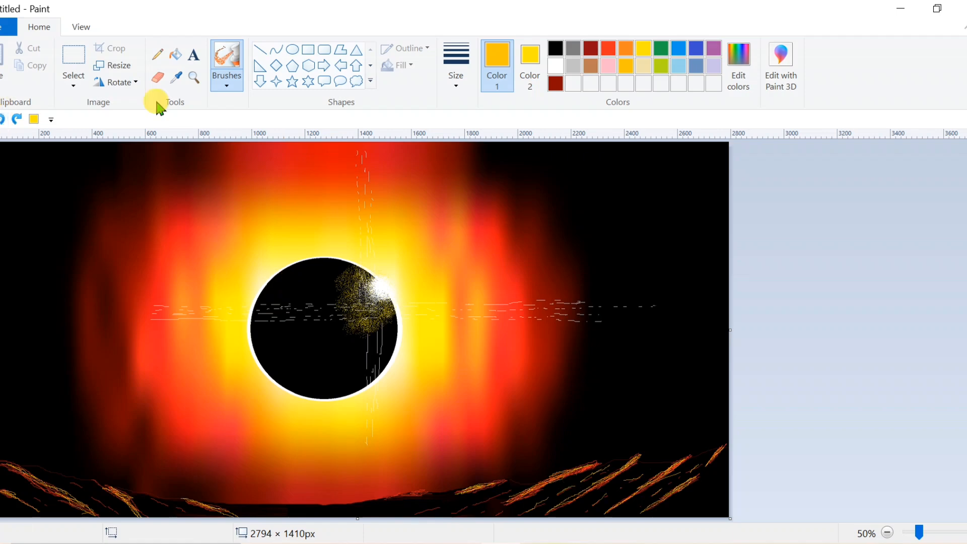
Step: Sample a very dark red beside the right-hand hillside and pencil shading over its first long ridge
{"action": "left_click", "coordinate": [172, 85]}
{"action": "left_click", "coordinate": [624, 440]}
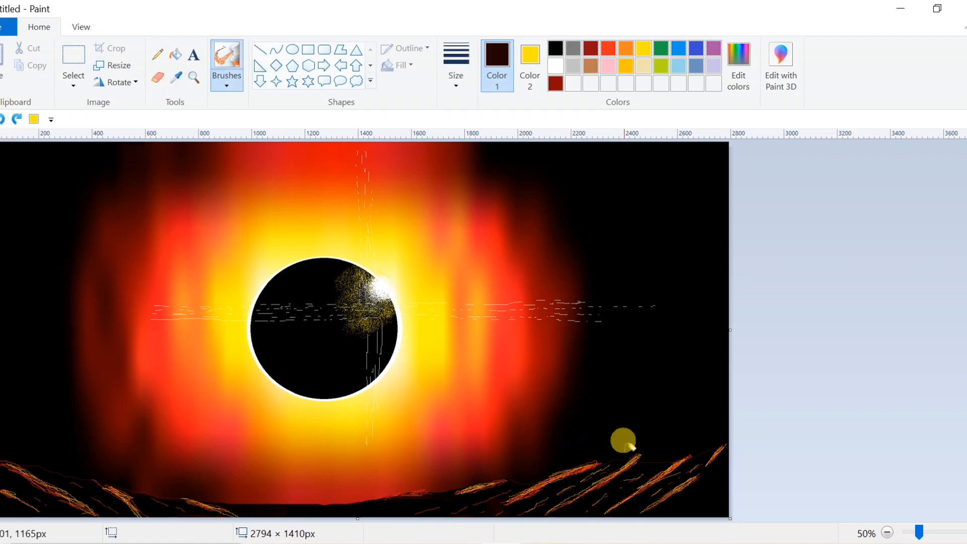
{"action": "left_click", "coordinate": [157, 54]}
{"action": "mouse_move", "coordinate": [554, 474]}
{"action": "left_mouse_down"}
{"action": "mouse_move", "coordinate": [515, 494]}
{"action": "mouse_move", "coordinate": [559, 493]}
{"action": "mouse_move", "coordinate": [575, 473]}
{"action": "mouse_move", "coordinate": [607, 479]}
{"action": "mouse_move", "coordinate": [581, 508]}
{"action": "mouse_move", "coordinate": [654, 460]}
{"action": "mouse_move", "coordinate": [600, 491]}
{"action": "mouse_move", "coordinate": [636, 458]}
{"action": "mouse_move", "coordinate": [574, 495]}
{"action": "mouse_move", "coordinate": [597, 481]}
{"action": "mouse_move", "coordinate": [549, 474]}
{"action": "mouse_move", "coordinate": [516, 497]}
{"action": "mouse_move", "coordinate": [546, 479]}
{"action": "left_mouse_up"}
Step: Sample a dark red from the glow's left edge and pencil shading over the ridges on both hillsides
{"action": "left_click", "coordinate": [176, 78]}
{"action": "left_click", "coordinate": [125, 200]}
{"action": "mouse_move", "coordinate": [660, 471]}
{"action": "left_mouse_down"}
{"action": "mouse_move", "coordinate": [688, 454]}
{"action": "mouse_move", "coordinate": [617, 501]}
{"action": "mouse_move", "coordinate": [647, 483]}
{"action": "mouse_move", "coordinate": [636, 455]}
{"action": "mouse_move", "coordinate": [629, 461]}
{"action": "mouse_move", "coordinate": [698, 474]}
{"action": "mouse_move", "coordinate": [664, 495]}
{"action": "mouse_move", "coordinate": [702, 473]}
{"action": "mouse_move", "coordinate": [642, 508]}
{"action": "mouse_move", "coordinate": [684, 486]}
{"action": "mouse_move", "coordinate": [689, 479]}
{"action": "mouse_move", "coordinate": [668, 490]}
{"action": "mouse_move", "coordinate": [711, 453]}
{"action": "left_mouse_up"}
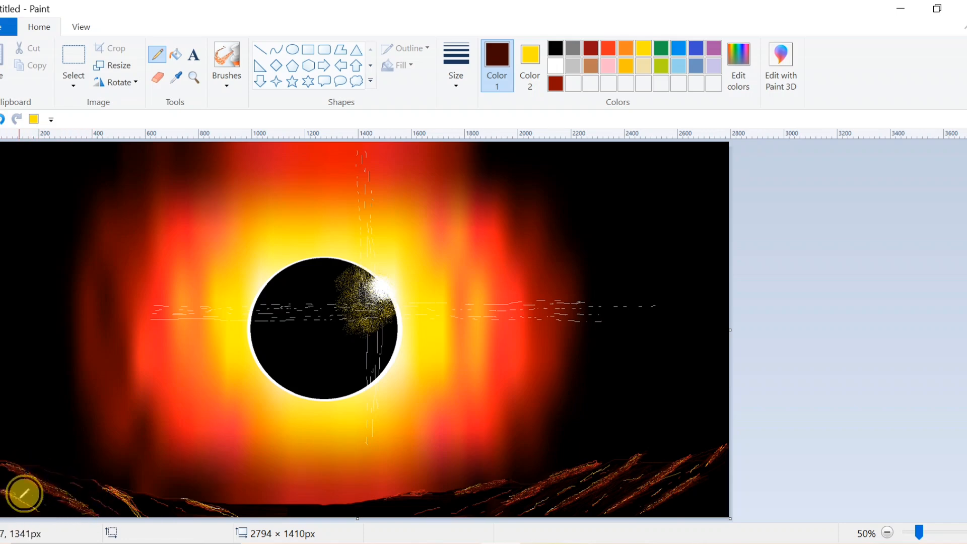
{"action": "mouse_move", "coordinate": [131, 510]}
{"action": "left_mouse_down"}
{"action": "mouse_move", "coordinate": [114, 486]}
{"action": "mouse_move", "coordinate": [139, 513]}
{"action": "mouse_move", "coordinate": [113, 479]}
{"action": "mouse_move", "coordinate": [138, 512]}
{"action": "left_mouse_up"}
{"action": "mouse_move", "coordinate": [210, 499]}
{"action": "left_mouse_down"}
{"action": "mouse_move", "coordinate": [201, 492]}
{"action": "mouse_move", "coordinate": [230, 509]}
{"action": "left_mouse_up"}
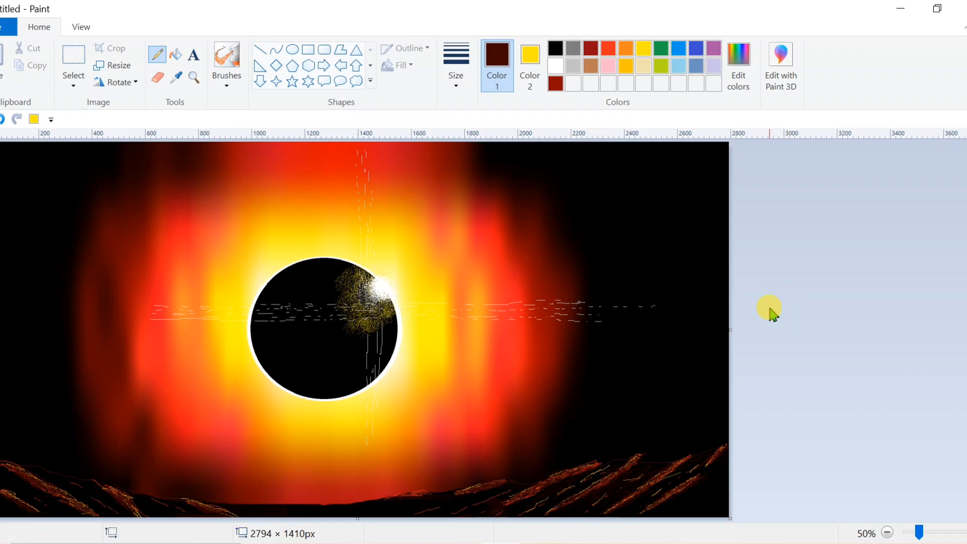
{"action": "mouse_move", "coordinate": [581, 462]}
{"action": "left_mouse_down"}
{"action": "mouse_move", "coordinate": [610, 447]}
{"action": "mouse_move", "coordinate": [591, 461]}
{"action": "mouse_move", "coordinate": [652, 447]}
{"action": "mouse_move", "coordinate": [613, 487]}
{"action": "left_mouse_up"}
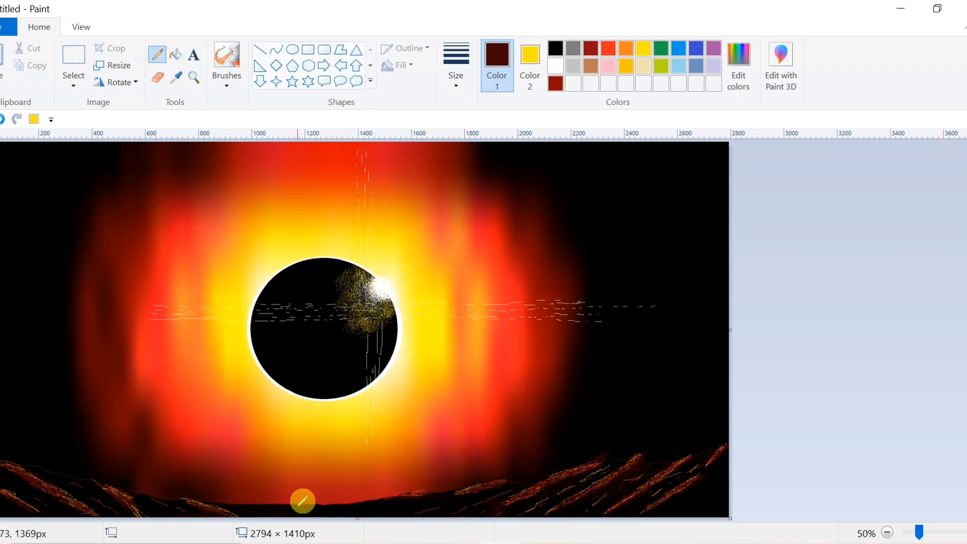
Step: Pencil a small ridge with yellow and dark red strokes on the black ground below the disc
{"action": "mouse_move", "coordinate": [302, 501]}
{"action": "left_mouse_down"}
{"action": "mouse_move", "coordinate": [291, 499]}
{"action": "mouse_move", "coordinate": [319, 501]}
{"action": "mouse_move", "coordinate": [306, 501]}
{"action": "mouse_move", "coordinate": [325, 513]}
{"action": "left_mouse_up"}
{"action": "left_click", "coordinate": [644, 50]}
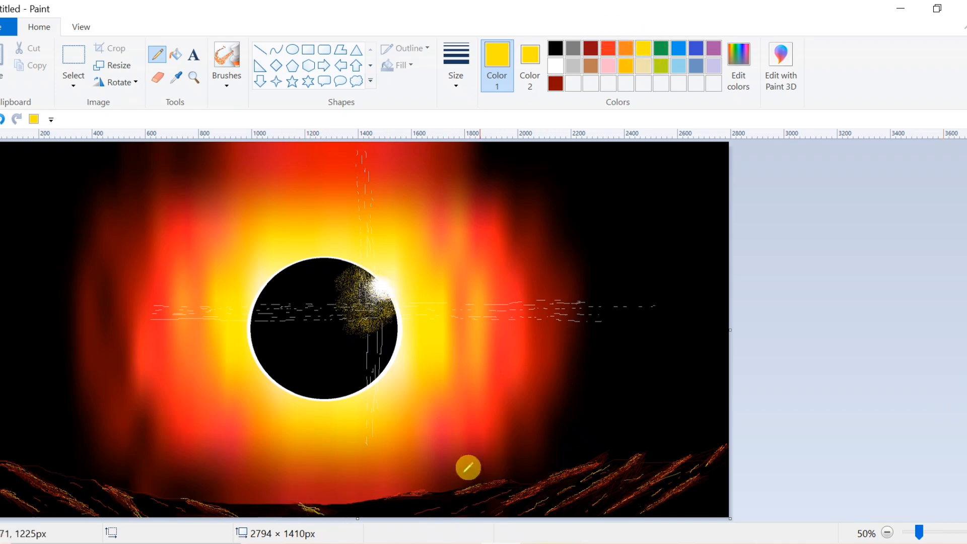
{"action": "left_click", "coordinate": [134, 196]}
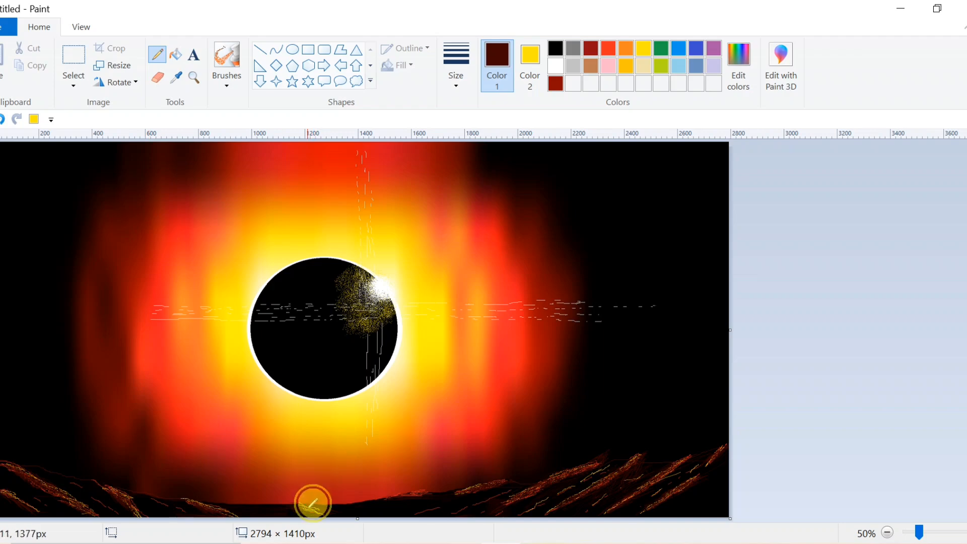
{"action": "mouse_move", "coordinate": [313, 503]}
{"action": "left_mouse_down"}
{"action": "mouse_move", "coordinate": [330, 512]}
{"action": "mouse_move", "coordinate": [316, 509]}
{"action": "left_mouse_up"}
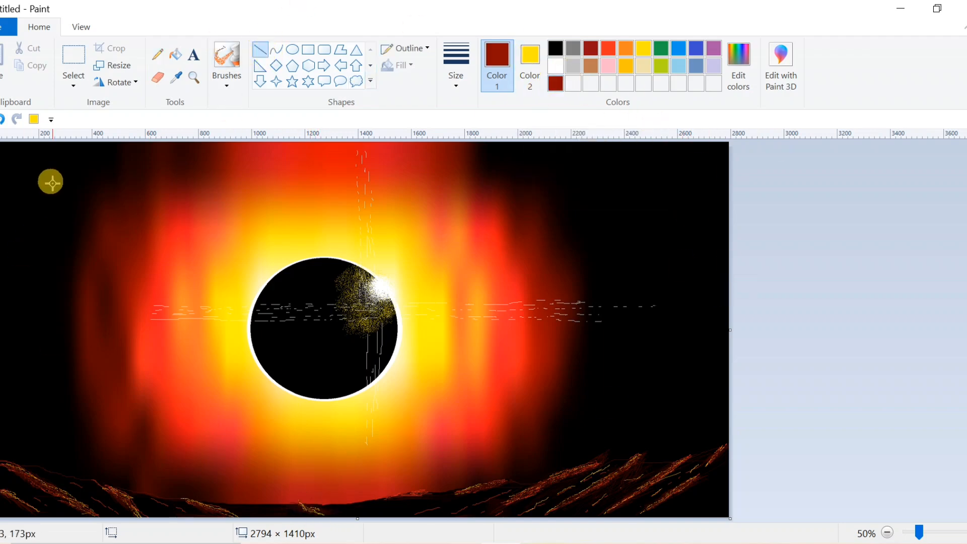
{"action": "mouse_move", "coordinate": [30, 143]}
{"action": "left_mouse_down"}
{"action": "mouse_move", "coordinate": [60, 352]}
{"action": "mouse_move", "coordinate": [60, 519]}
{"action": "mouse_move", "coordinate": [57, 481]}
{"action": "left_mouse_up"}
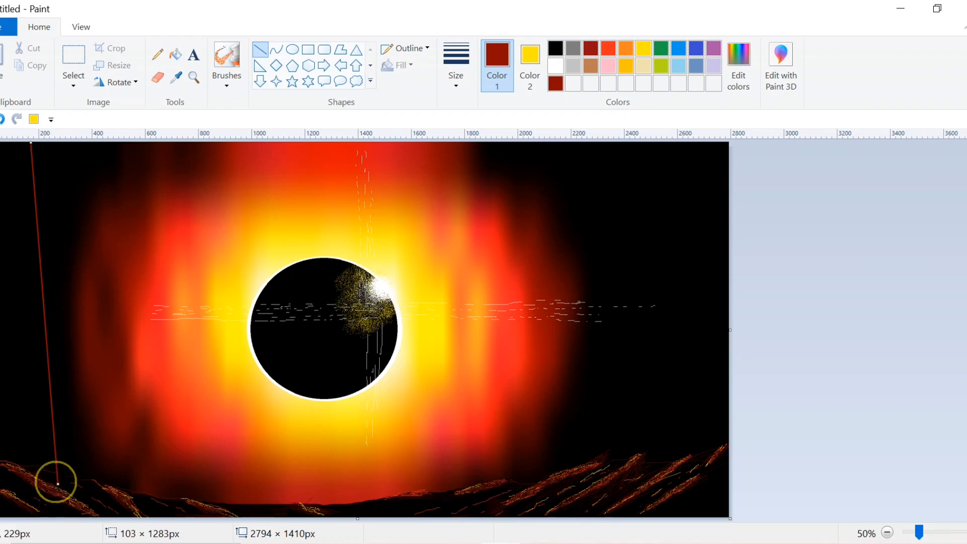
{"action": "left_click", "coordinate": [2, 119]}
{"action": "left_click_drag", "start_coordinate": [49, 148], "coordinate": [69, 448]}
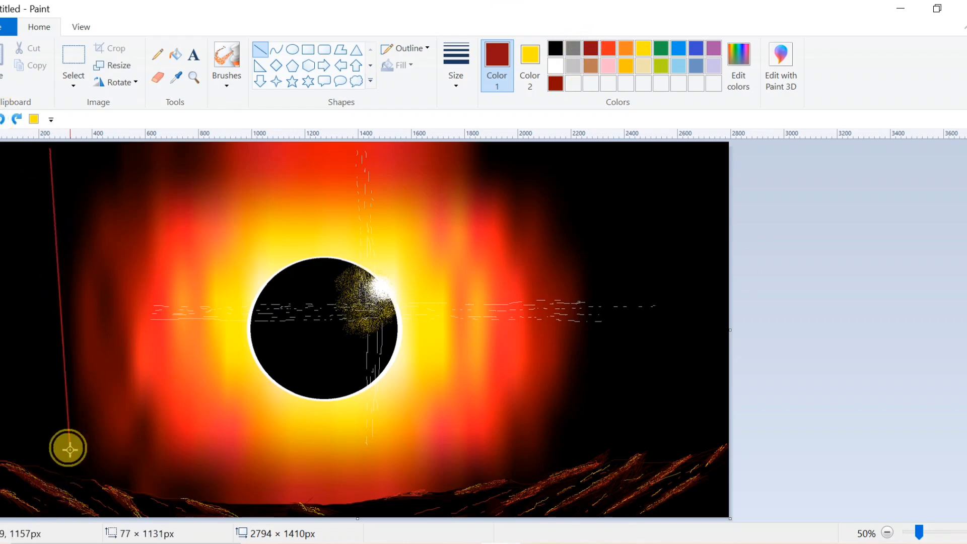
{"action": "left_click", "coordinate": [2, 119]}
Step: Change the line thickness, draw two thin dark red lines down the canvas's left part, the first about 221 × 1423 px, and return to the Pencil
{"action": "left_click", "coordinate": [445, 78]}
{"action": "left_click", "coordinate": [471, 207]}
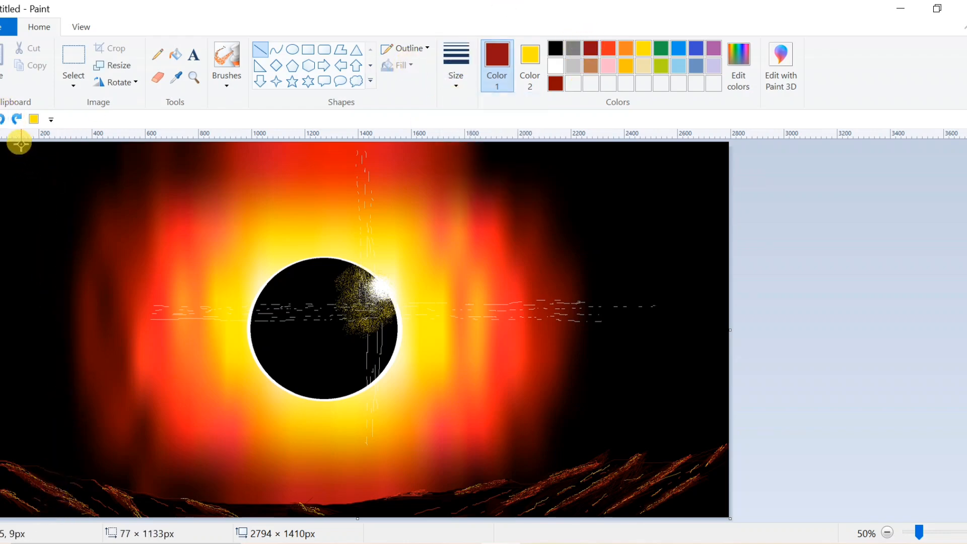
{"action": "left_click_drag", "start_coordinate": [19, 143], "coordinate": [68, 522]}
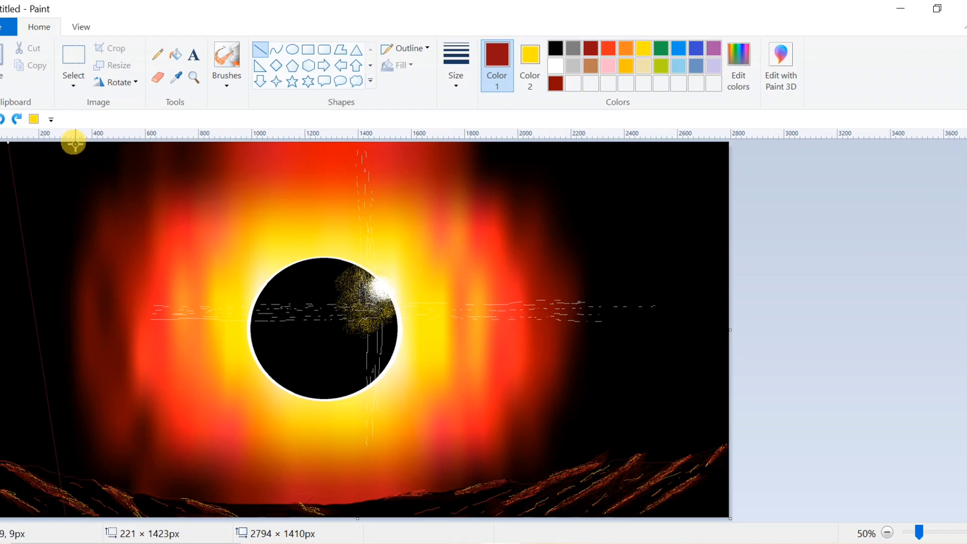
{"action": "left_click_drag", "start_coordinate": [74, 142], "coordinate": [82, 514]}
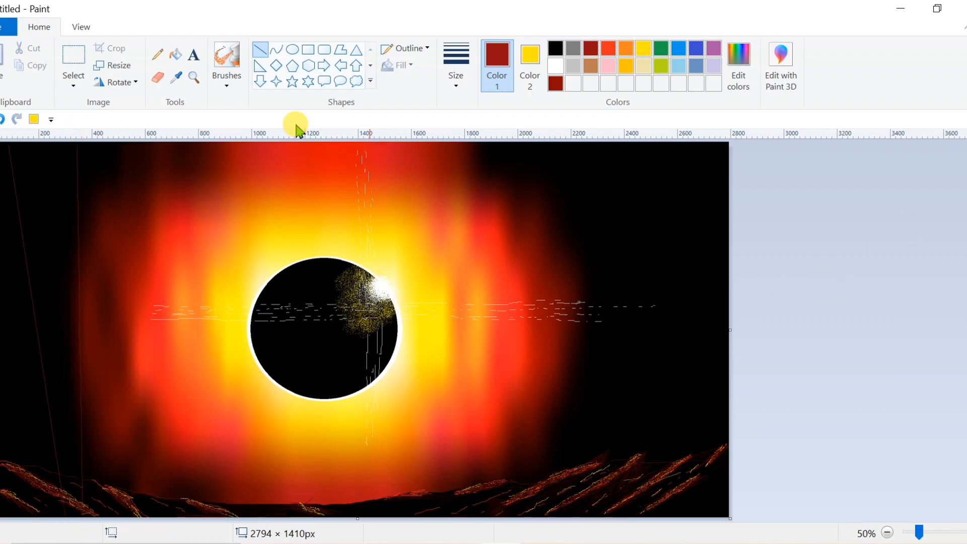
{"action": "left_click", "coordinate": [157, 54]}
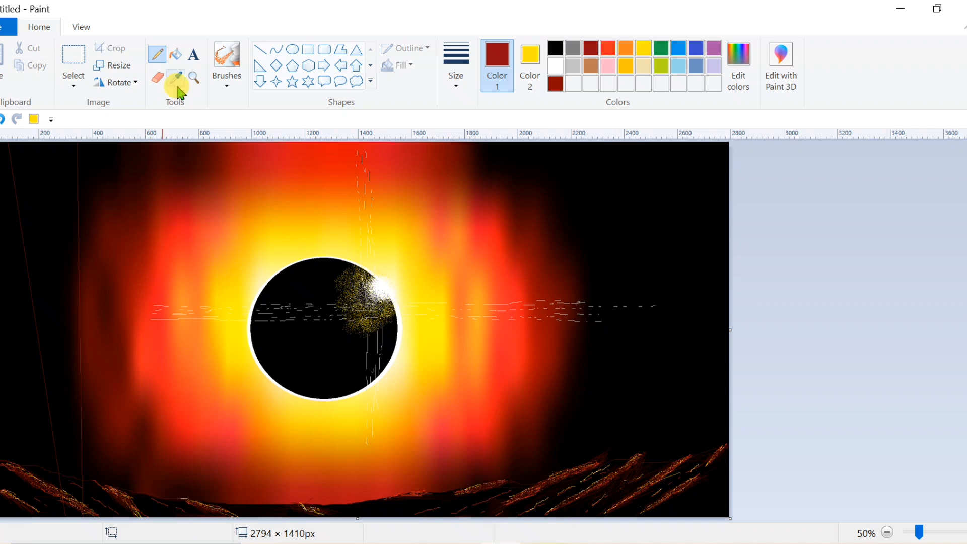
Step: Sample a very dark red from the glow's left edge and undo the two thin lines on the canvas's left part
{"action": "left_click", "coordinate": [138, 197]}
{"action": "left_click_drag", "start_coordinate": [83, 168], "coordinate": [151, 154]}
{"action": "left_click_drag", "start_coordinate": [90, 194], "coordinate": [188, 186]}
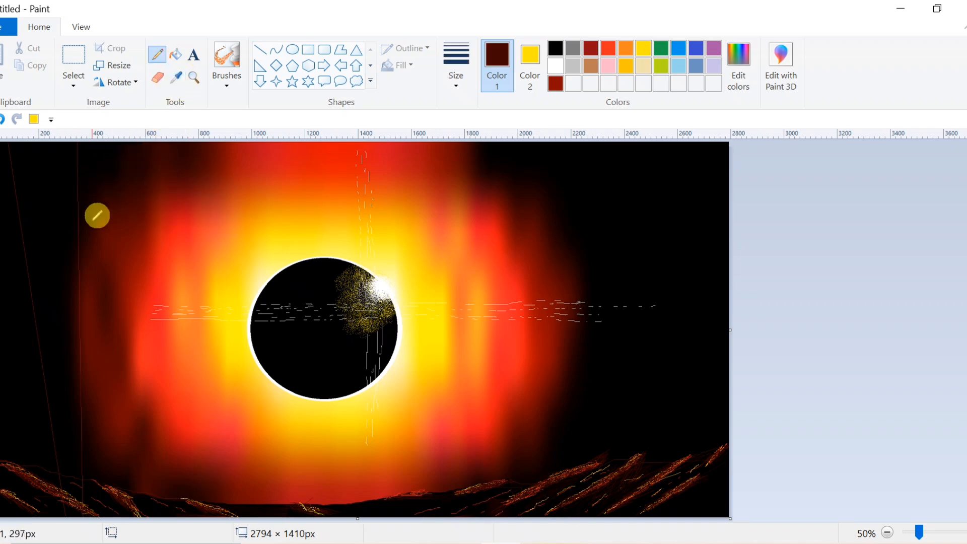
{"action": "left_click_drag", "start_coordinate": [92, 220], "coordinate": [186, 212]}
{"action": "mouse_move", "coordinate": [49, 194]}
{"action": "left_mouse_down"}
{"action": "mouse_move", "coordinate": [62, 163]}
{"action": "mouse_move", "coordinate": [79, 202]}
{"action": "left_mouse_up"}
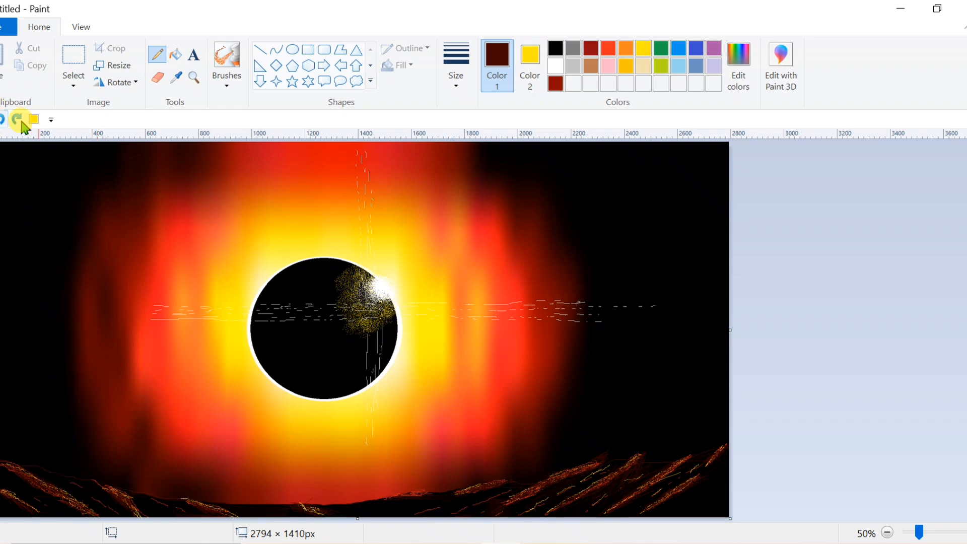
Step: Set the brush line thickness and switch to the Oil brush with the sampled dark red as the active colour
{"action": "left_click", "coordinate": [227, 75]}
{"action": "left_click", "coordinate": [325, 134]}
{"action": "left_click", "coordinate": [455, 75]}
{"action": "left_click", "coordinate": [456, 104]}
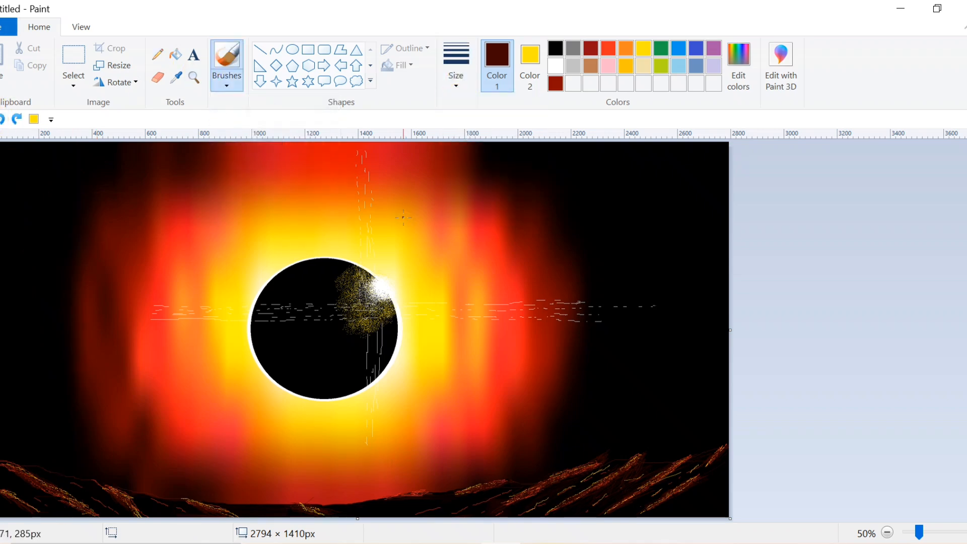
{"action": "left_click", "coordinate": [496, 55]}
{"action": "left_click", "coordinate": [235, 89]}
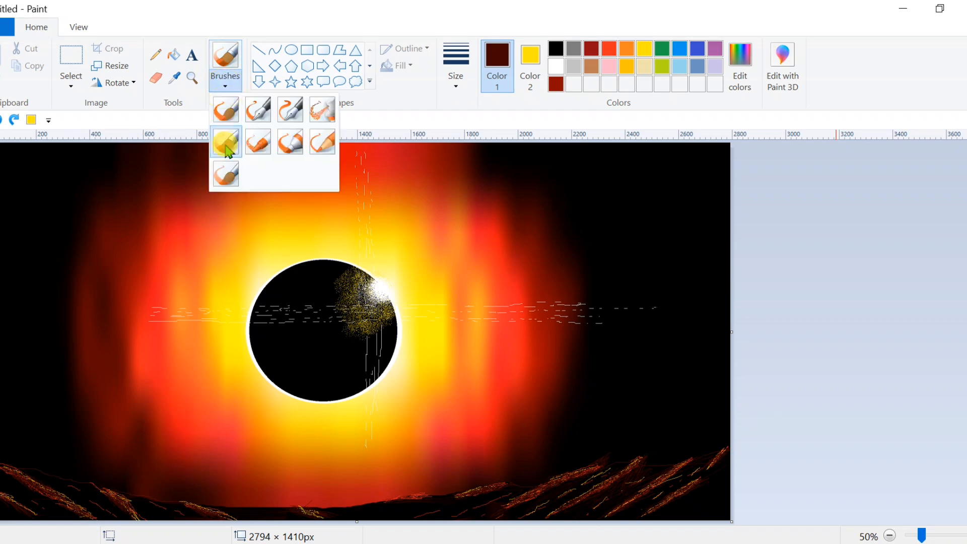
{"action": "left_click", "coordinate": [224, 142]}
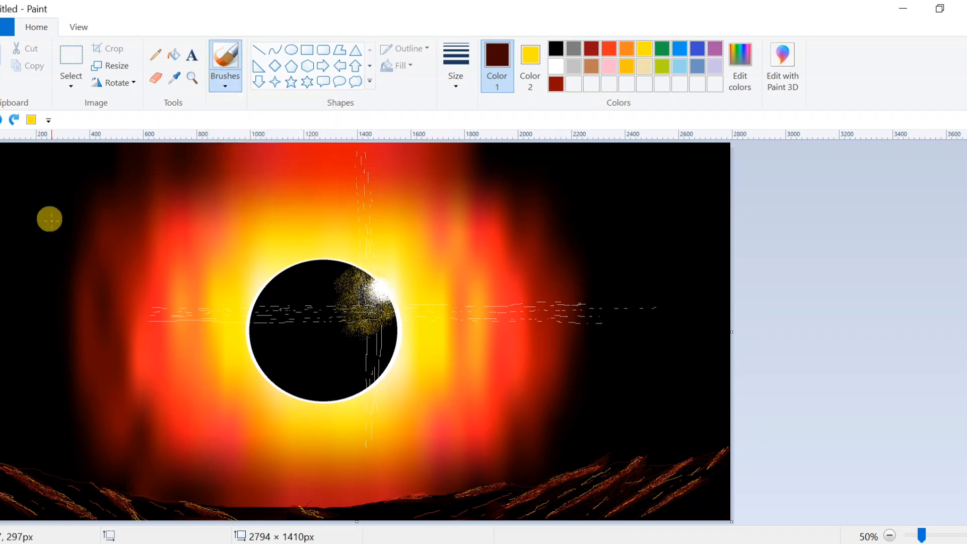
Step: Paint a slender dark red tree trunk rising from the left-hand hillside, forking into a left, a middle and a right bough
{"action": "mouse_move", "coordinate": [80, 266]}
{"action": "left_mouse_down"}
{"action": "mouse_move", "coordinate": [84, 440]}
{"action": "mouse_move", "coordinate": [103, 533]}
{"action": "left_mouse_up"}
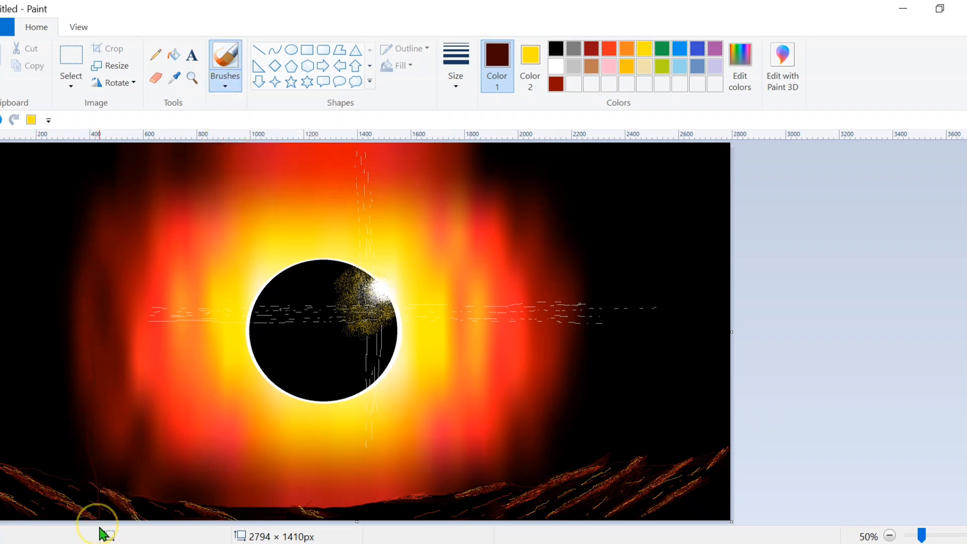
{"action": "left_click_drag", "start_coordinate": [140, 230], "coordinate": [84, 330]}
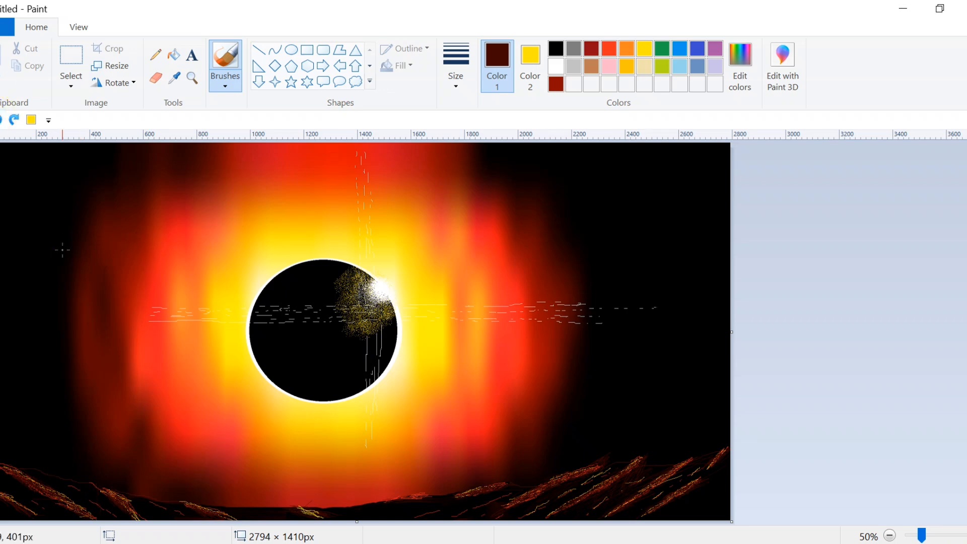
{"action": "left_click_drag", "start_coordinate": [66, 272], "coordinate": [82, 518]}
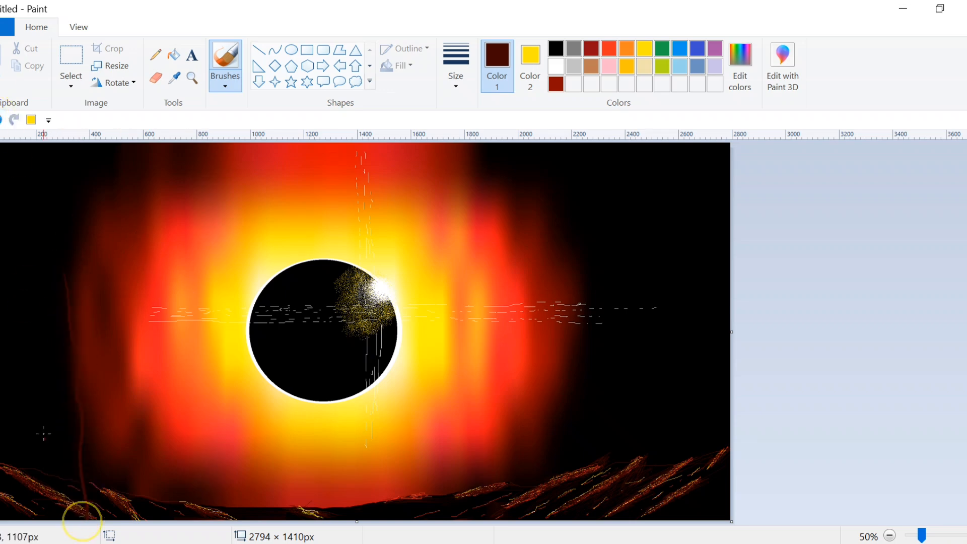
{"action": "left_click_drag", "start_coordinate": [132, 224], "coordinate": [80, 380]}
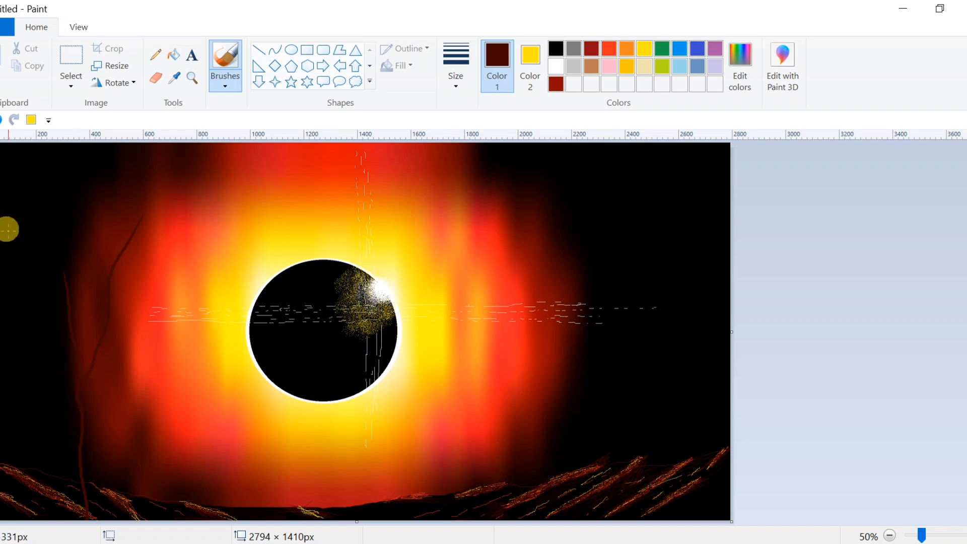
{"action": "left_click_drag", "start_coordinate": [7, 226], "coordinate": [74, 359]}
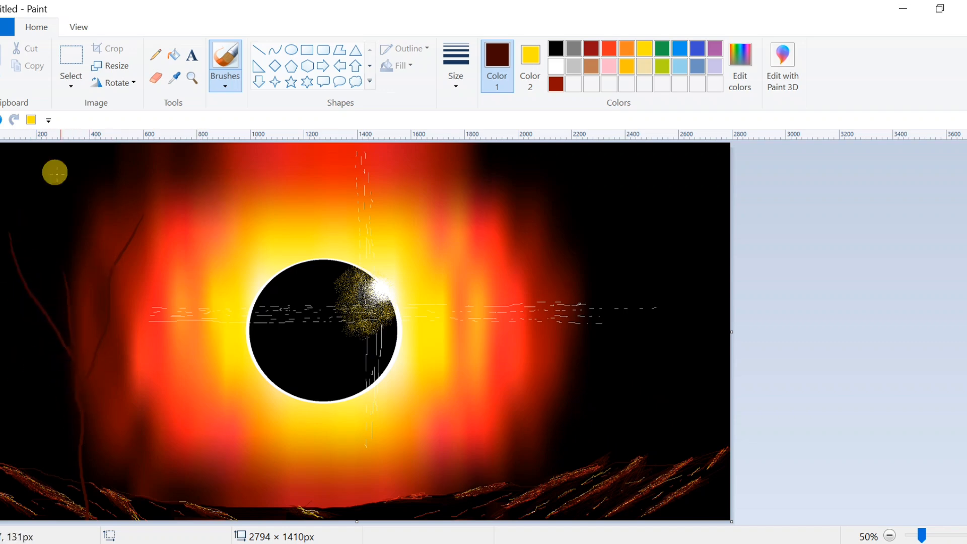
{"action": "left_click_drag", "start_coordinate": [55, 244], "coordinate": [61, 272]}
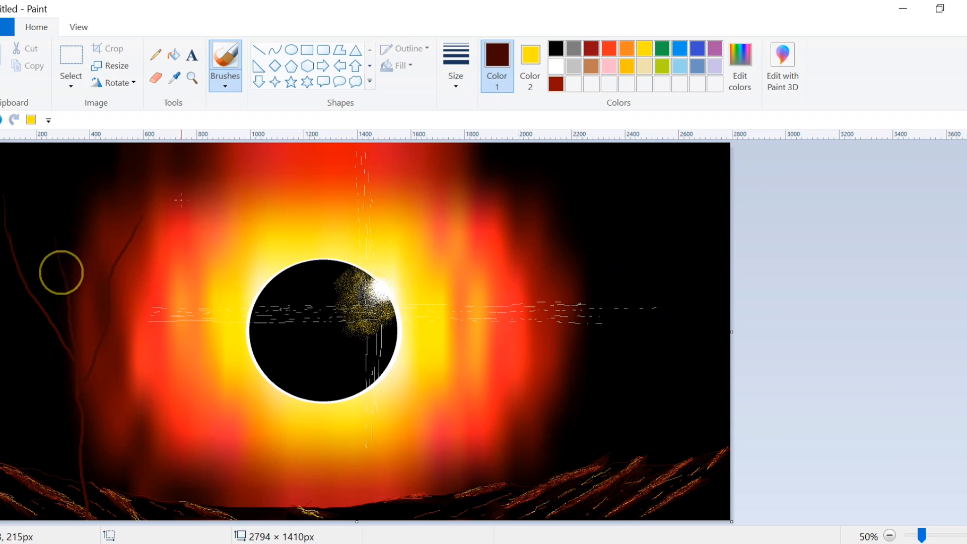
Step: Extend the tree's right bough with upright twigs and a long forking branch reaching across the glow towards the black disc
{"action": "left_click_drag", "start_coordinate": [166, 190], "coordinate": [114, 262]}
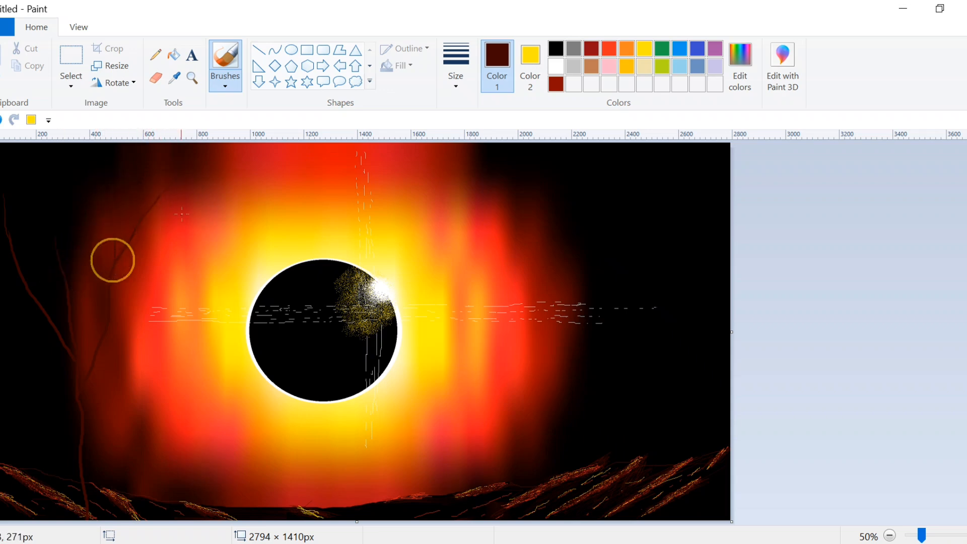
{"action": "mouse_move", "coordinate": [181, 219]}
{"action": "left_mouse_down"}
{"action": "mouse_move", "coordinate": [107, 320]}
{"action": "mouse_move", "coordinate": [131, 276]}
{"action": "mouse_move", "coordinate": [128, 291]}
{"action": "left_mouse_up"}
{"action": "left_click_drag", "start_coordinate": [271, 240], "coordinate": [133, 283]}
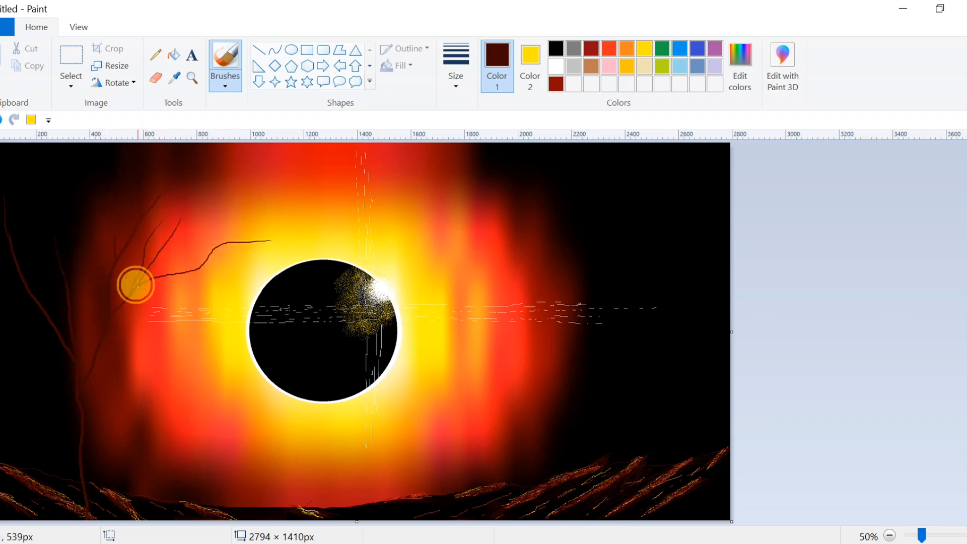
{"action": "left_click_drag", "start_coordinate": [217, 218], "coordinate": [177, 264]}
{"action": "left_click_drag", "start_coordinate": [265, 204], "coordinate": [234, 230]}
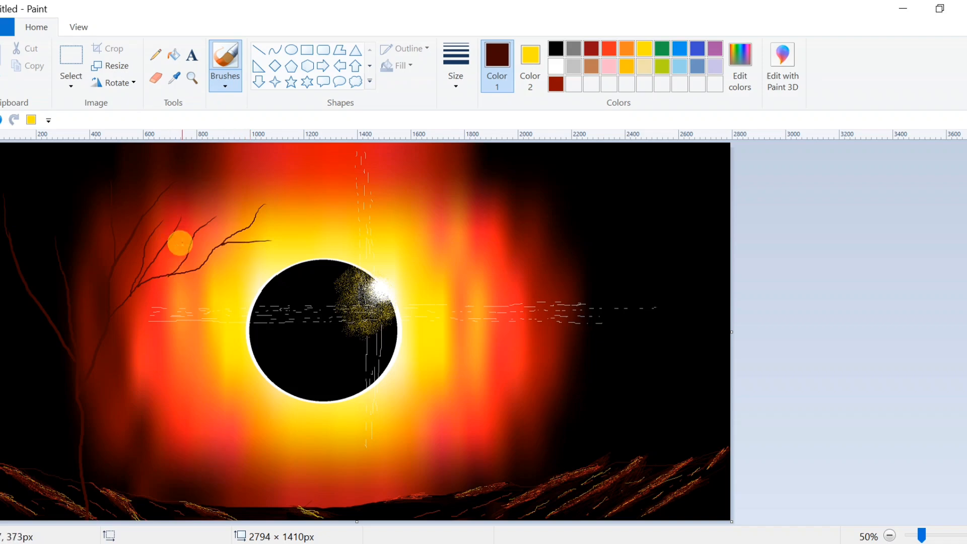
{"action": "left_click_drag", "start_coordinate": [242, 262], "coordinate": [178, 273]}
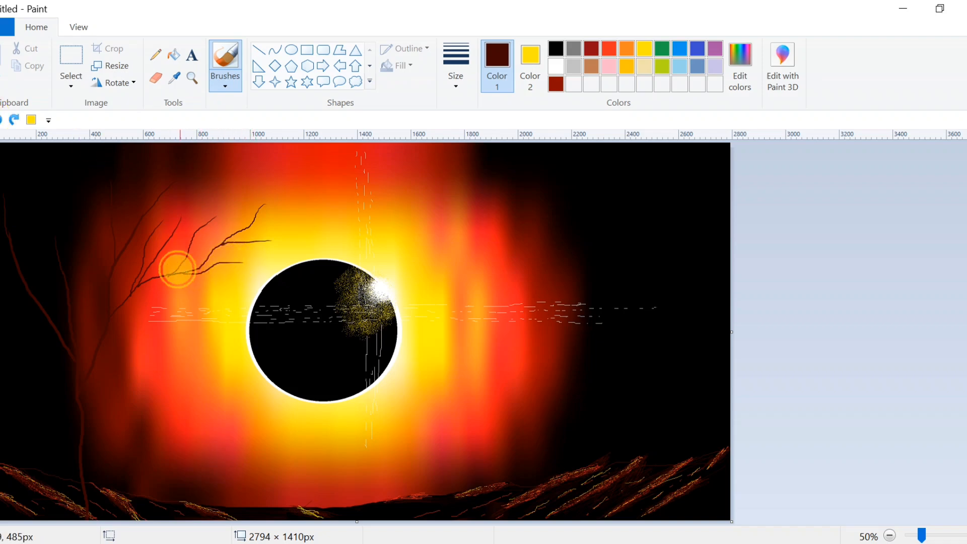
Step: Brush forked twigs rising above the long right-hand branch and a short twig hanging below it
{"action": "left_click_drag", "start_coordinate": [243, 199], "coordinate": [208, 256]}
{"action": "left_click_drag", "start_coordinate": [234, 167], "coordinate": [217, 234]}
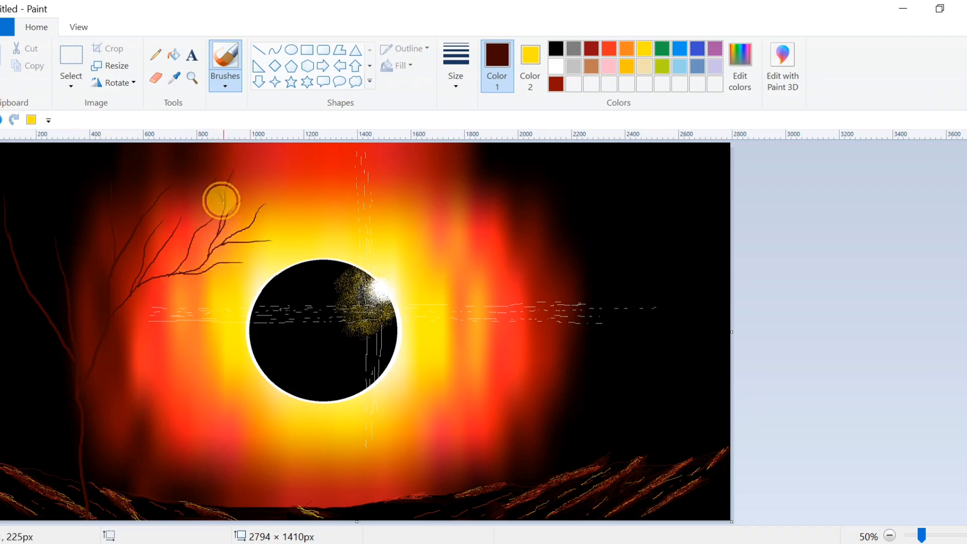
{"action": "mouse_move", "coordinate": [216, 198]}
{"action": "left_mouse_down"}
{"action": "mouse_move", "coordinate": [264, 170]}
{"action": "mouse_move", "coordinate": [224, 195]}
{"action": "left_mouse_up"}
{"action": "left_click_drag", "start_coordinate": [215, 178], "coordinate": [243, 230]}
{"action": "left_click_drag", "start_coordinate": [222, 285], "coordinate": [173, 273]}
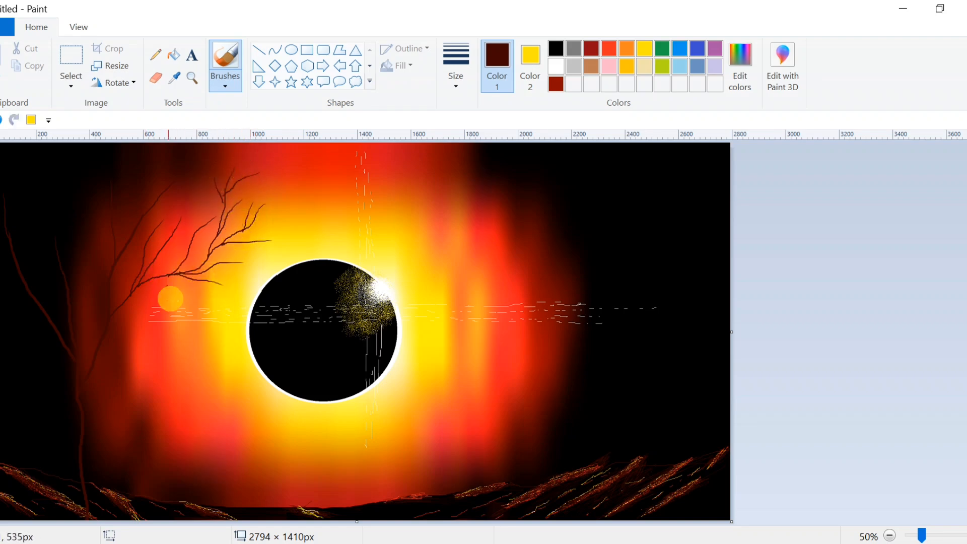
Step: Paint a second, lower branch with several spreading twigs on the tree's right side, beside the black disc
{"action": "left_click_drag", "start_coordinate": [210, 355], "coordinate": [124, 357]}
{"action": "left_click_drag", "start_coordinate": [212, 292], "coordinate": [125, 356]}
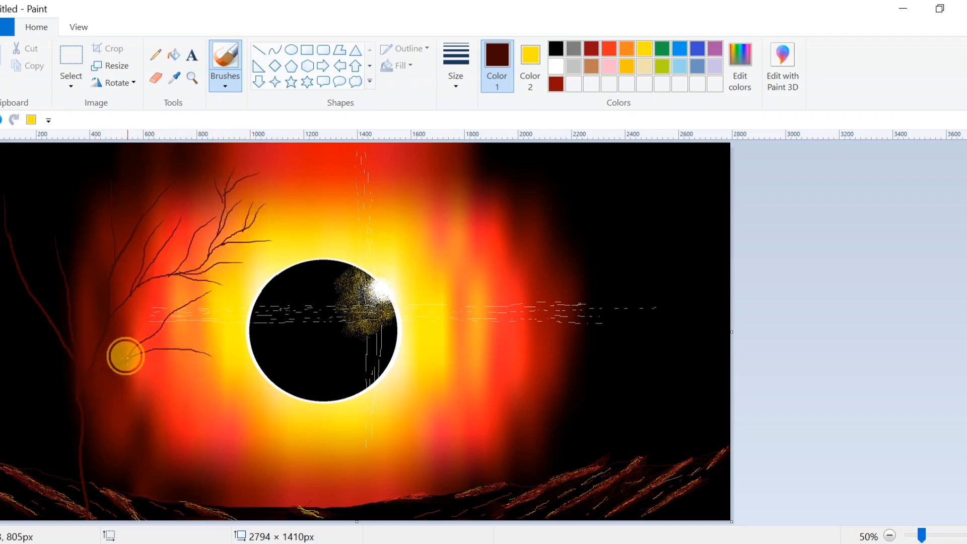
{"action": "mouse_move", "coordinate": [219, 305]}
{"action": "left_mouse_down"}
{"action": "mouse_move", "coordinate": [161, 320]}
{"action": "mouse_move", "coordinate": [150, 348]}
{"action": "left_mouse_up"}
{"action": "mouse_move", "coordinate": [211, 381]}
{"action": "left_mouse_down"}
{"action": "mouse_move", "coordinate": [159, 346]}
{"action": "mouse_move", "coordinate": [111, 365]}
{"action": "mouse_move", "coordinate": [124, 359]}
{"action": "left_mouse_up"}
Step: Add long upright side branches to the tree's right bough over the dark red edge of the glow
{"action": "left_click_drag", "start_coordinate": [143, 174], "coordinate": [127, 245]}
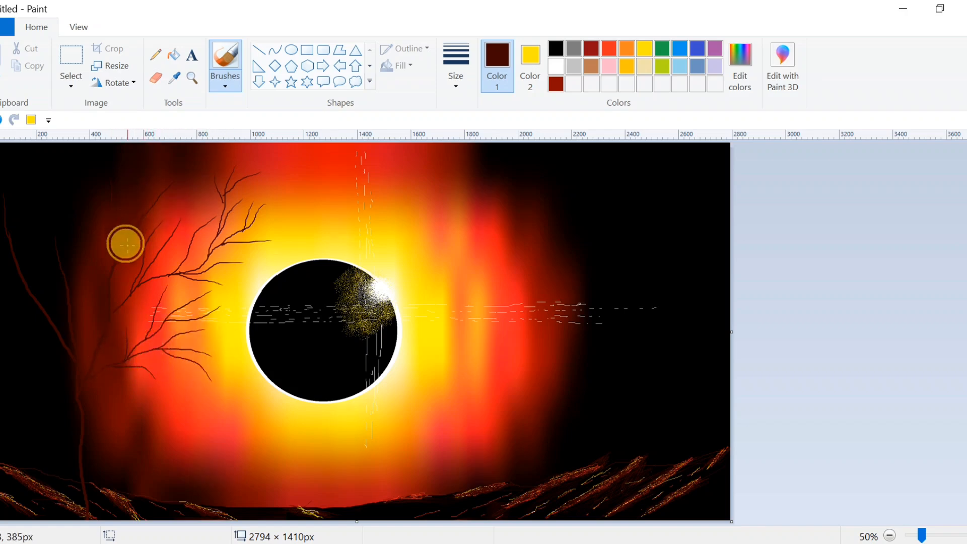
{"action": "mouse_move", "coordinate": [177, 203]}
{"action": "left_mouse_down"}
{"action": "mouse_move", "coordinate": [134, 227]}
{"action": "mouse_move", "coordinate": [111, 279]}
{"action": "left_mouse_up"}
{"action": "mouse_move", "coordinate": [82, 206]}
{"action": "left_mouse_down"}
{"action": "mouse_move", "coordinate": [112, 233]}
{"action": "mouse_move", "coordinate": [108, 300]}
{"action": "left_mouse_up"}
{"action": "mouse_move", "coordinate": [87, 286]}
{"action": "left_mouse_down"}
{"action": "mouse_move", "coordinate": [102, 339]}
{"action": "mouse_move", "coordinate": [95, 364]}
{"action": "left_mouse_up"}
Step: Brush thin twigs along the tree's middle bough and a branch joining it from the left
{"action": "left_click_drag", "start_coordinate": [52, 177], "coordinate": [57, 245]}
{"action": "left_click_drag", "start_coordinate": [78, 178], "coordinate": [62, 265]}
{"action": "left_click_drag", "start_coordinate": [39, 198], "coordinate": [53, 232]}
{"action": "left_click_drag", "start_coordinate": [23, 256], "coordinate": [68, 312]}
{"action": "left_click_drag", "start_coordinate": [76, 276], "coordinate": [68, 298]}
Step: Fill out the tree's left bough with side branches at the canvas's left edge and fine twigs at its top
{"action": "left_click_drag", "start_coordinate": [0, 285], "coordinate": [31, 298]}
{"action": "left_click_drag", "start_coordinate": [0, 326], "coordinate": [73, 356]}
{"action": "left_click_drag", "start_coordinate": [0, 251], "coordinate": [14, 267]}
{"action": "left_click_drag", "start_coordinate": [26, 200], "coordinate": [14, 247]}
{"action": "left_click_drag", "start_coordinate": [6, 167], "coordinate": [14, 218]}
{"action": "left_click_drag", "start_coordinate": [26, 160], "coordinate": [8, 190]}
{"action": "mouse_move", "coordinate": [77, 163]}
{"action": "left_mouse_down"}
{"action": "mouse_move", "coordinate": [50, 202]}
{"action": "mouse_move", "coordinate": [66, 187]}
{"action": "left_mouse_up"}
Step: Add fine twigs to the tree's upper right branches and a short side branch on each side of the lower trunk
{"action": "mouse_move", "coordinate": [111, 162]}
{"action": "left_mouse_down"}
{"action": "mouse_move", "coordinate": [109, 198]}
{"action": "mouse_move", "coordinate": [130, 219]}
{"action": "left_mouse_up"}
{"action": "left_click_drag", "start_coordinate": [203, 169], "coordinate": [172, 207]}
{"action": "left_click_drag", "start_coordinate": [182, 184], "coordinate": [180, 197]}
{"action": "left_click_drag", "start_coordinate": [229, 175], "coordinate": [177, 199]}
{"action": "mouse_move", "coordinate": [258, 263]}
{"action": "left_mouse_down"}
{"action": "mouse_move", "coordinate": [217, 237]}
{"action": "mouse_move", "coordinate": [190, 247]}
{"action": "left_mouse_up"}
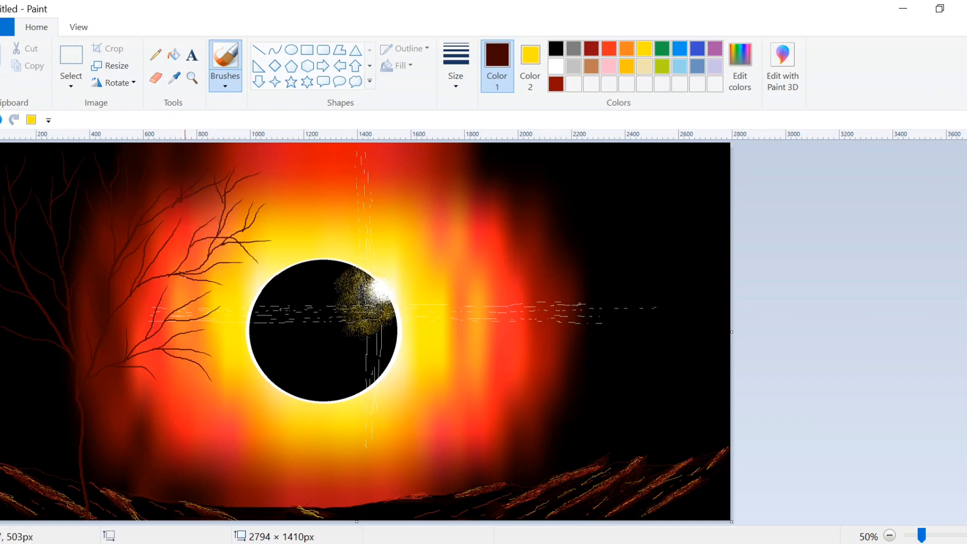
{"action": "left_click_drag", "start_coordinate": [40, 372], "coordinate": [76, 407]}
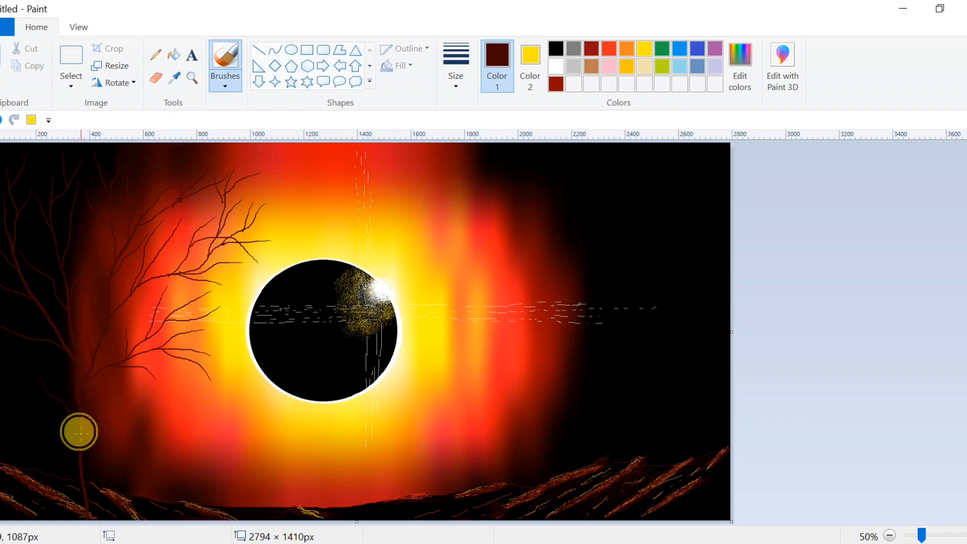
{"action": "left_click_drag", "start_coordinate": [134, 388], "coordinate": [80, 415]}
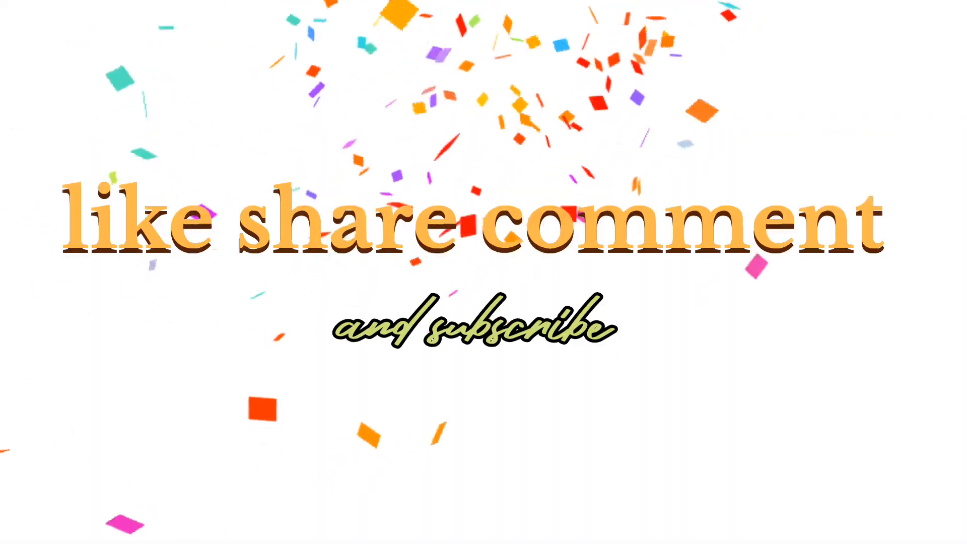